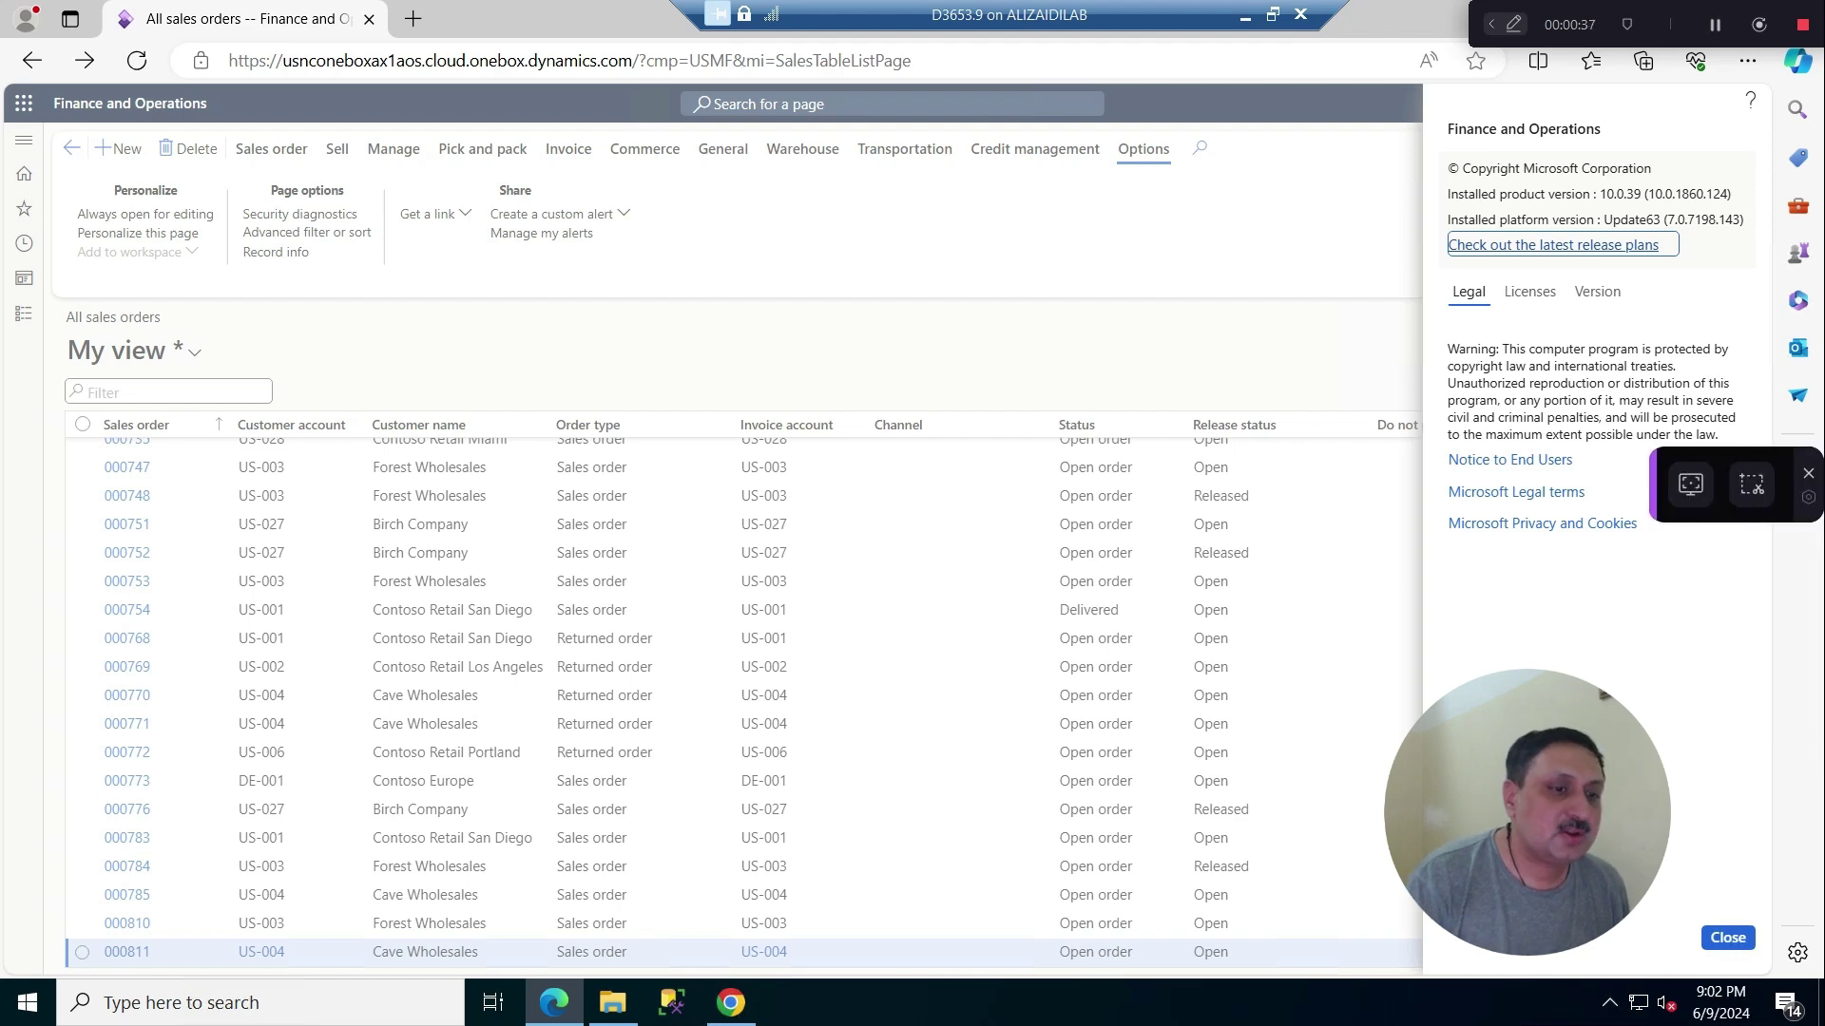
Close the About pane and reopen Accounts receivable > Orders > All sales orders
left_click(1728, 938)
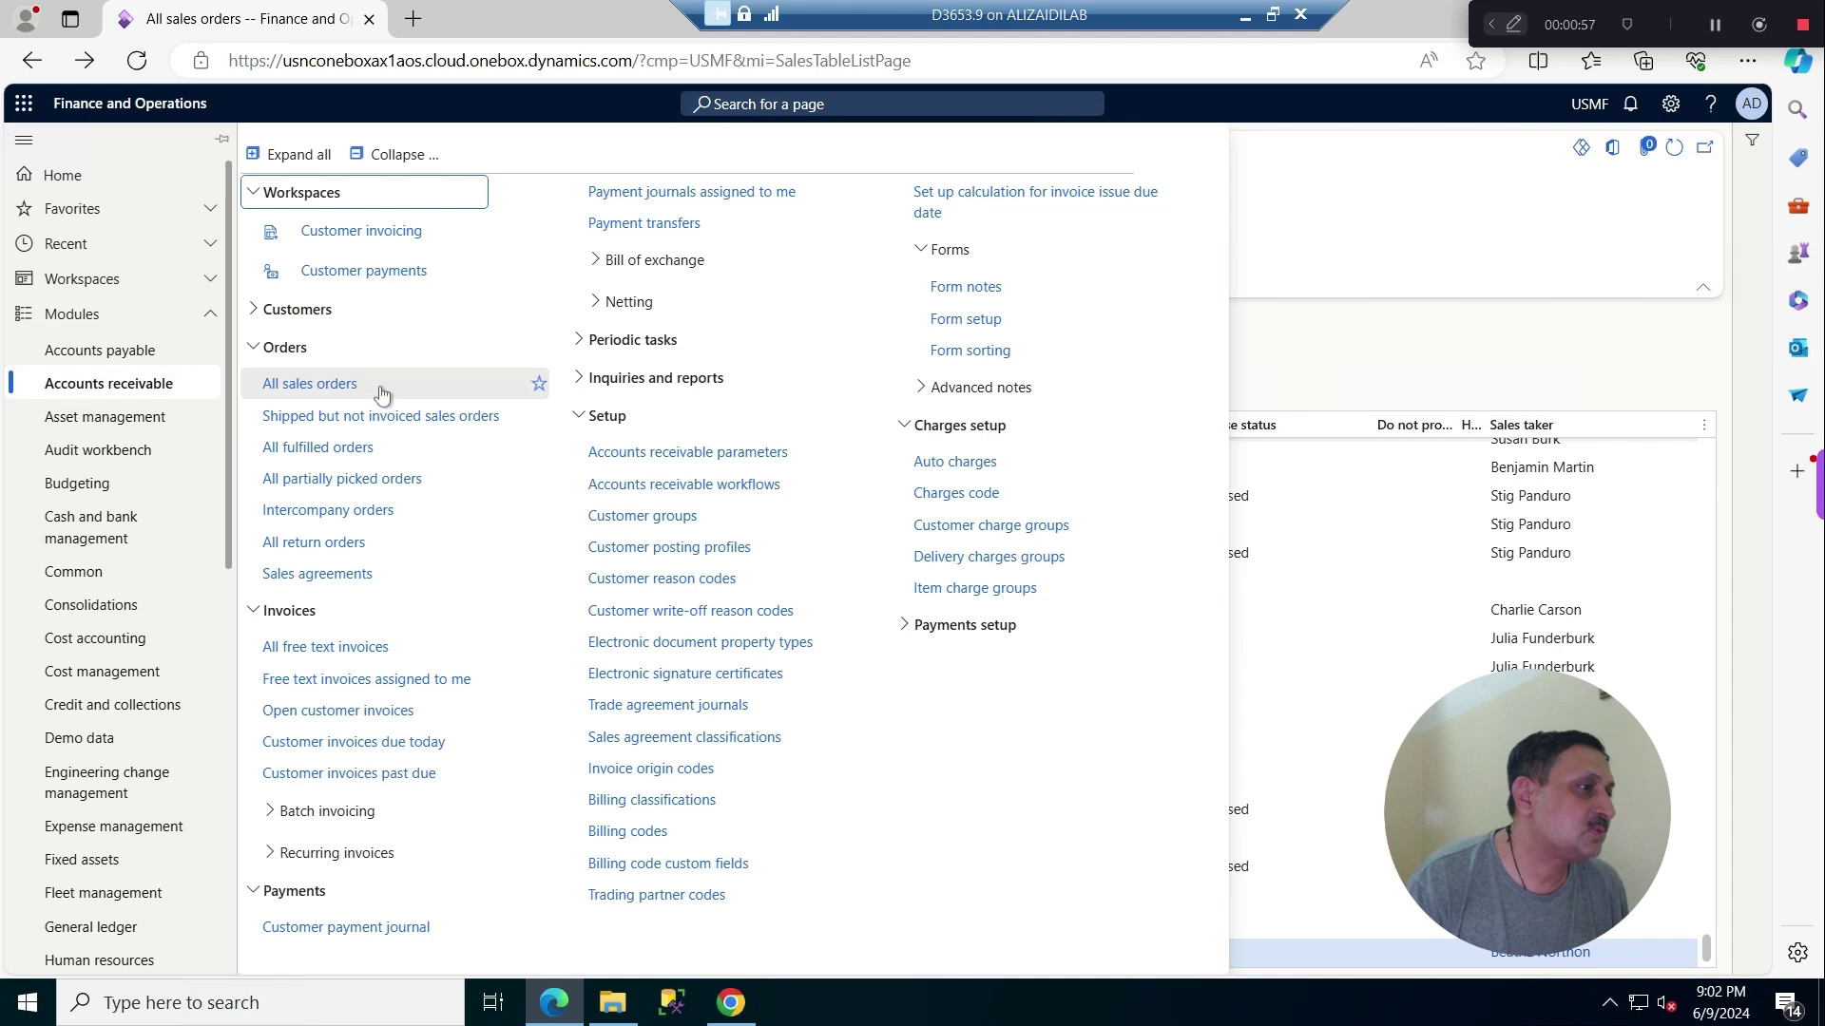
left_click(314, 385)
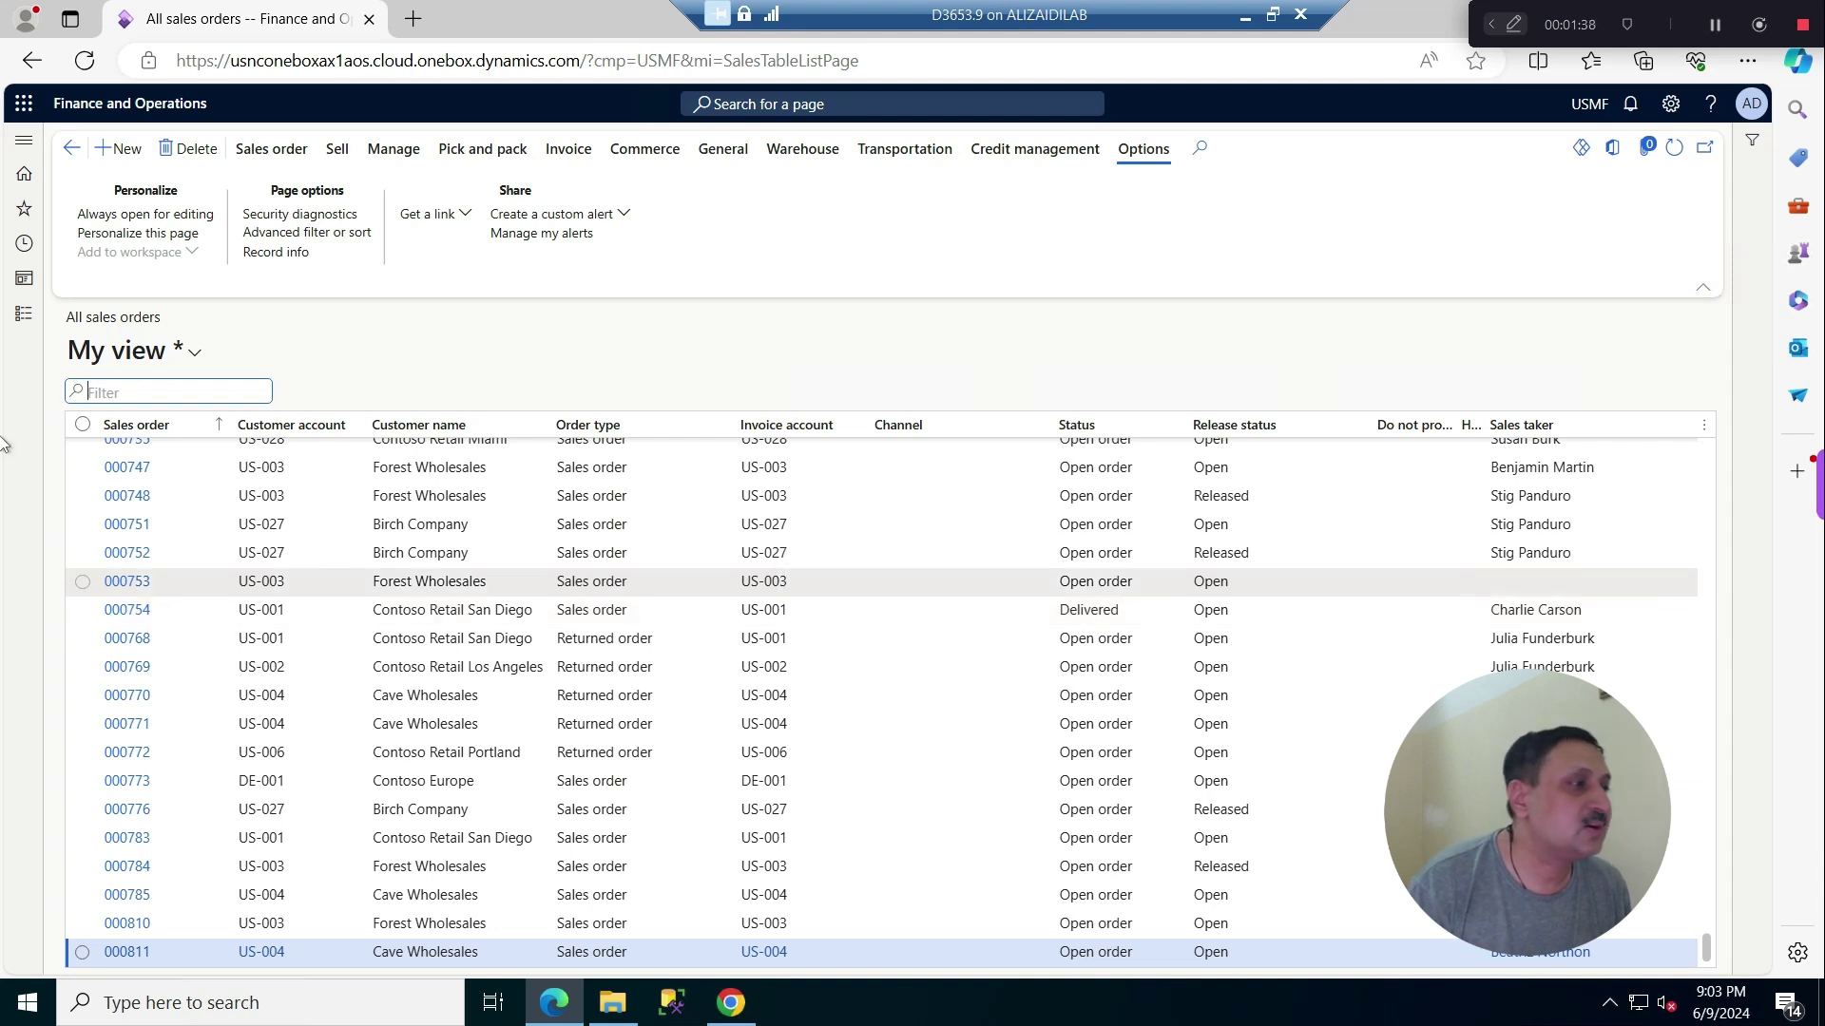
Review the Sales order column's available filter operators, then dismiss the filter options
left_click(143, 428)
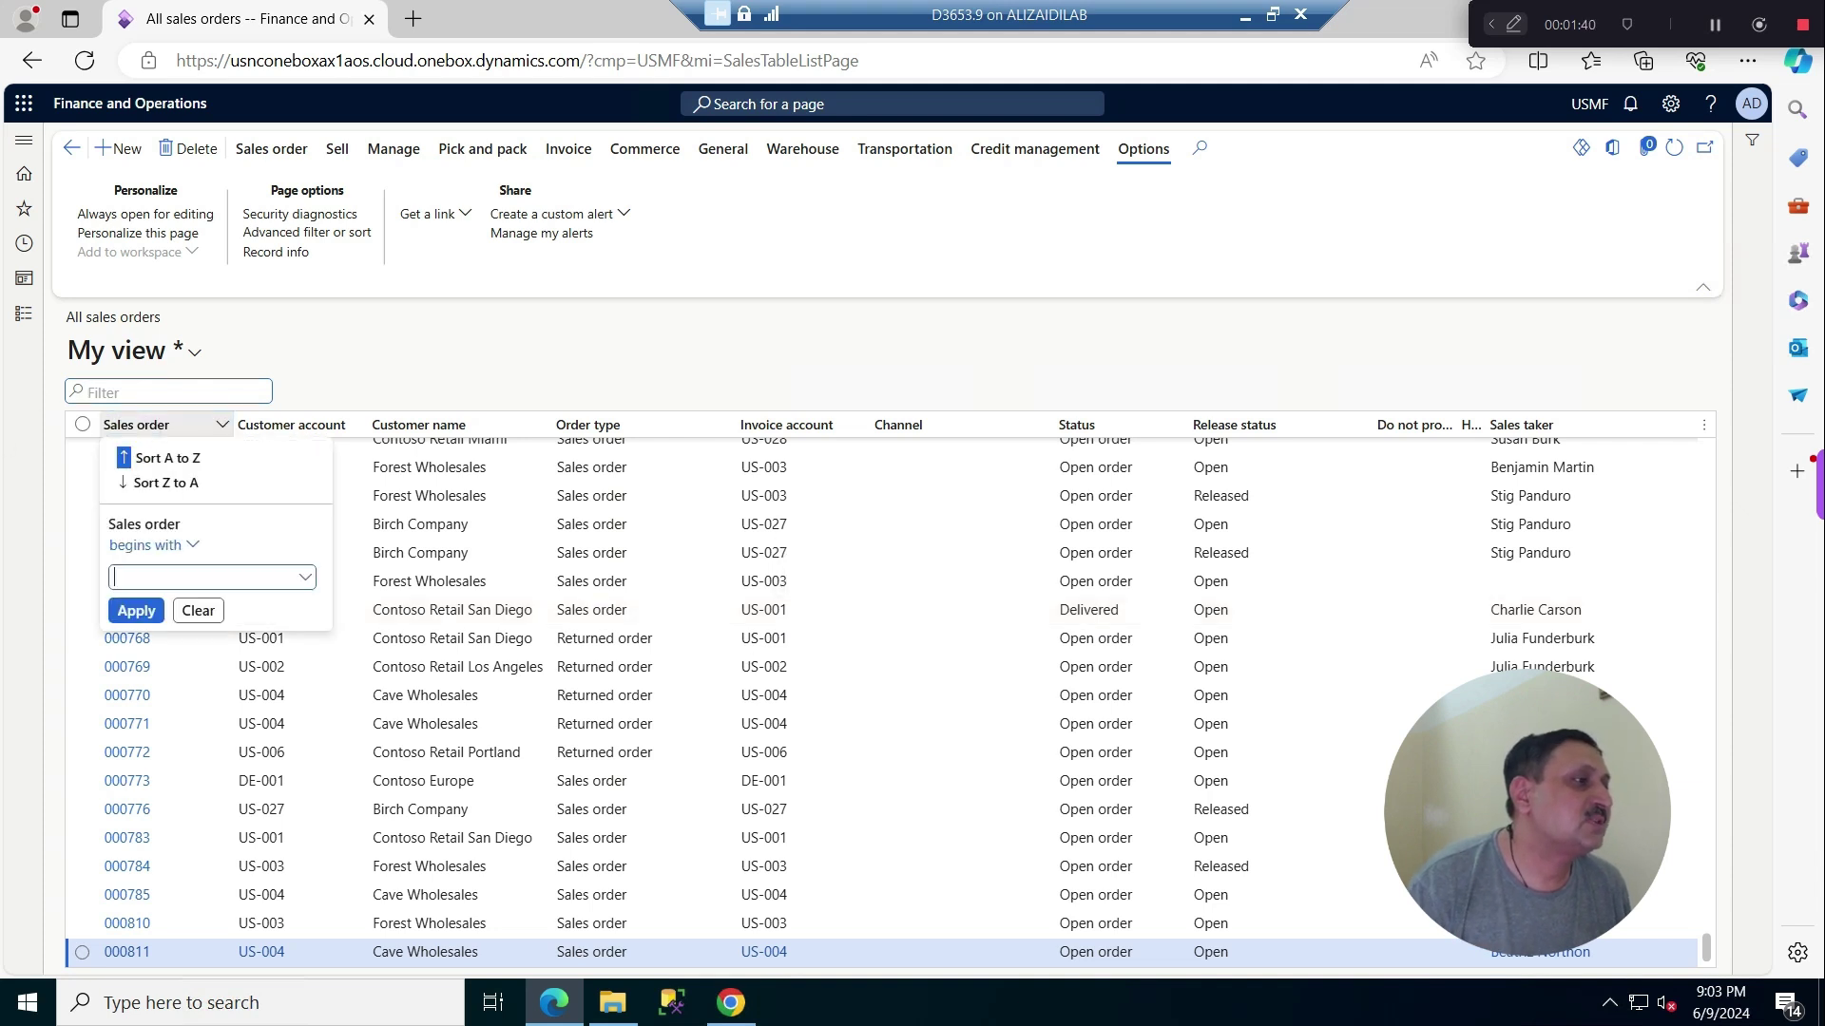
left_click(193, 546)
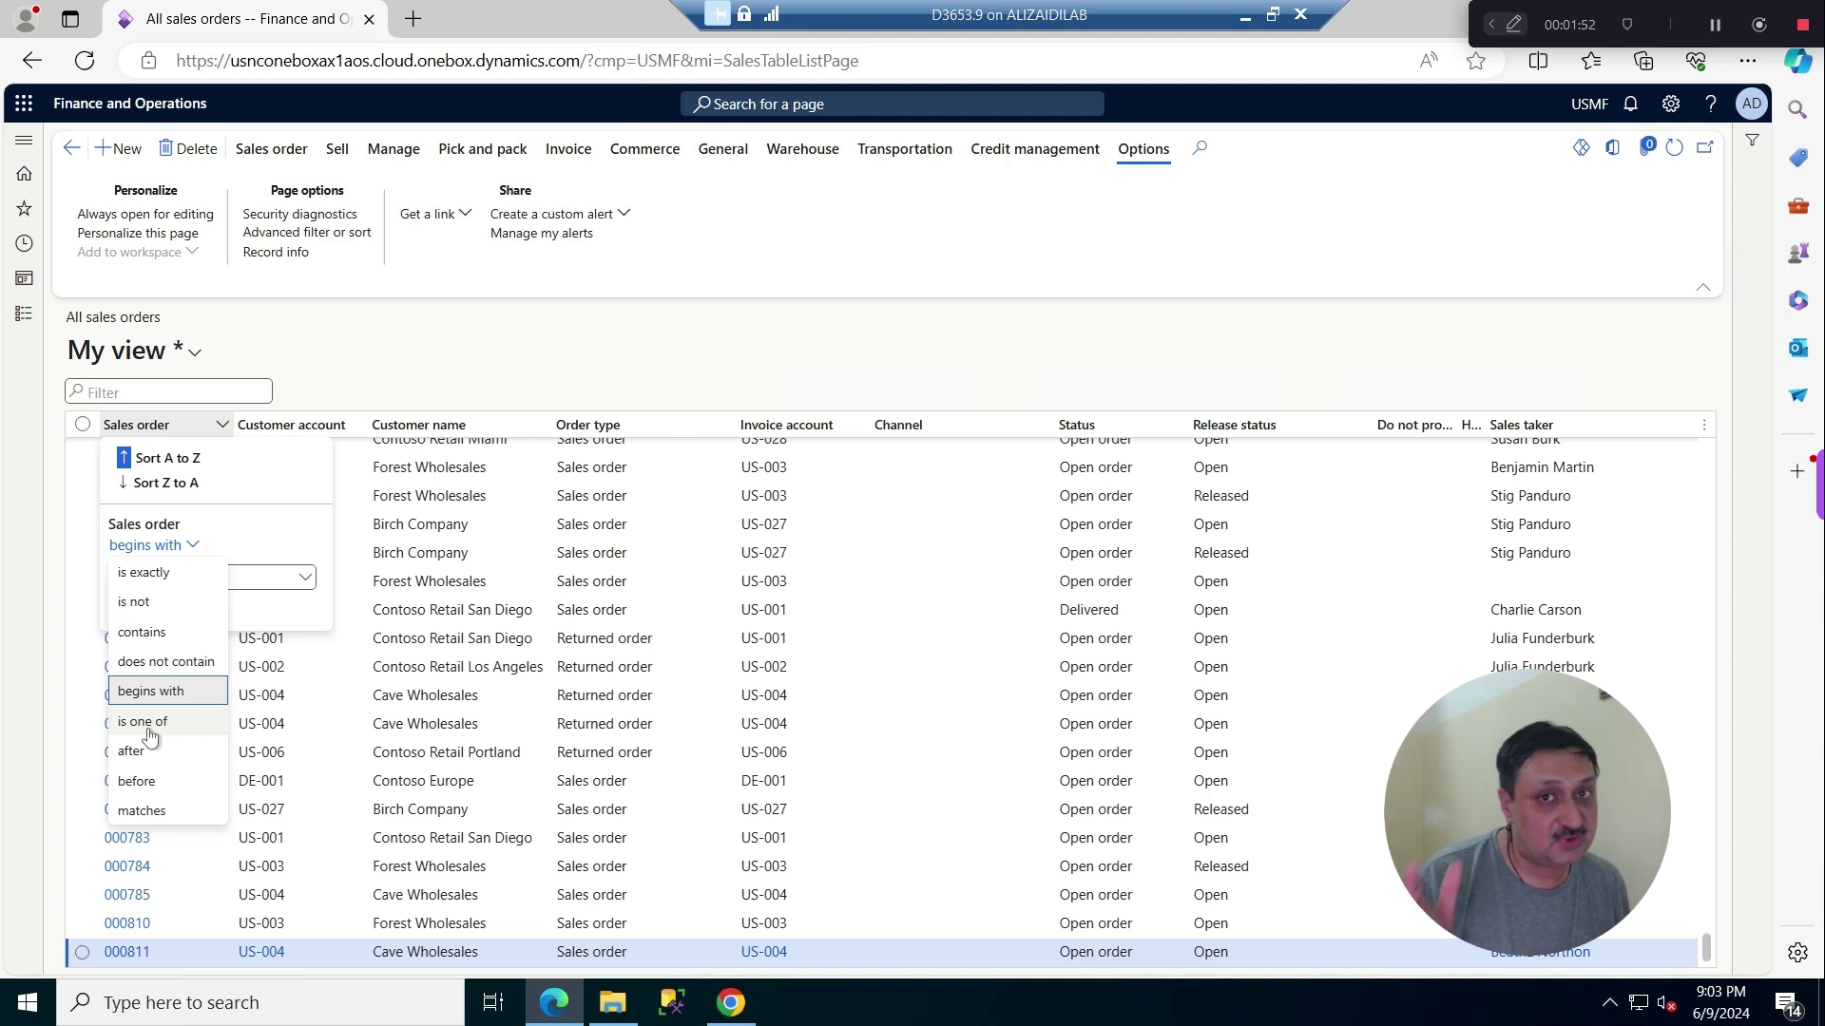
left_click(401, 331)
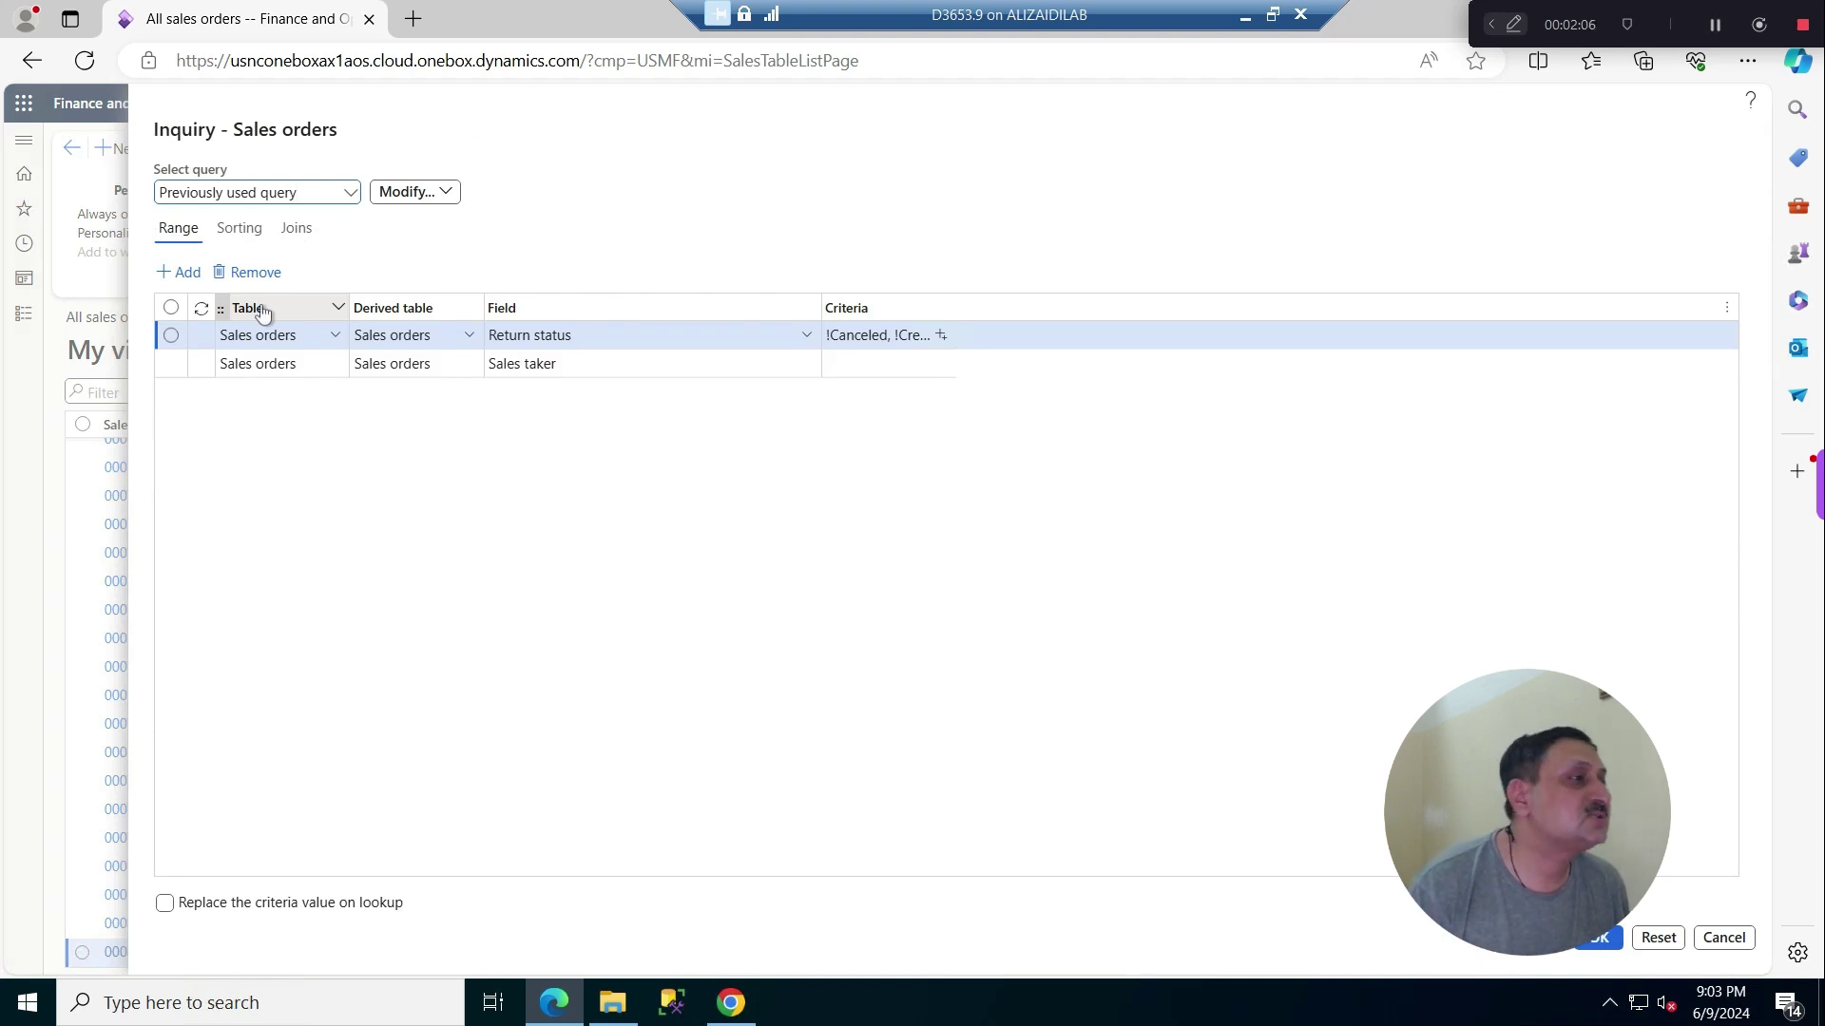
Check the range row's table choices unchanged, then view the Sales order ascending sort
left_click(337, 337)
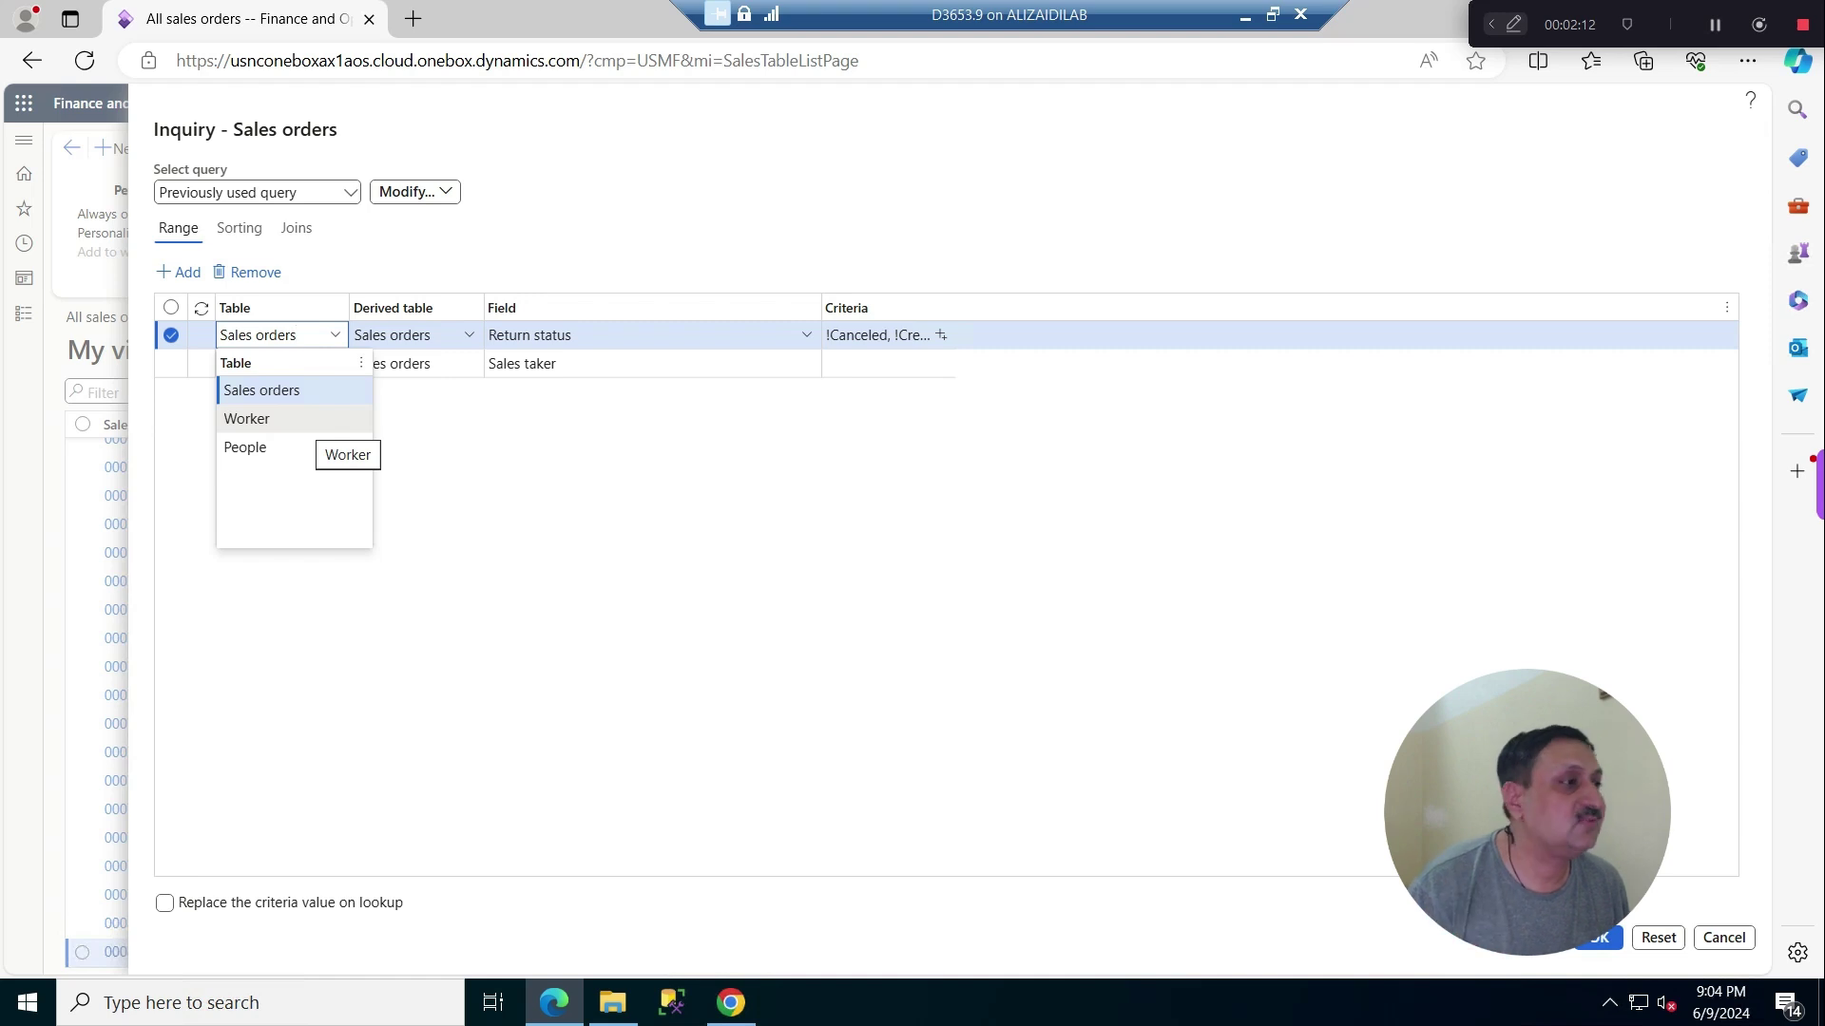
left_click(635, 437)
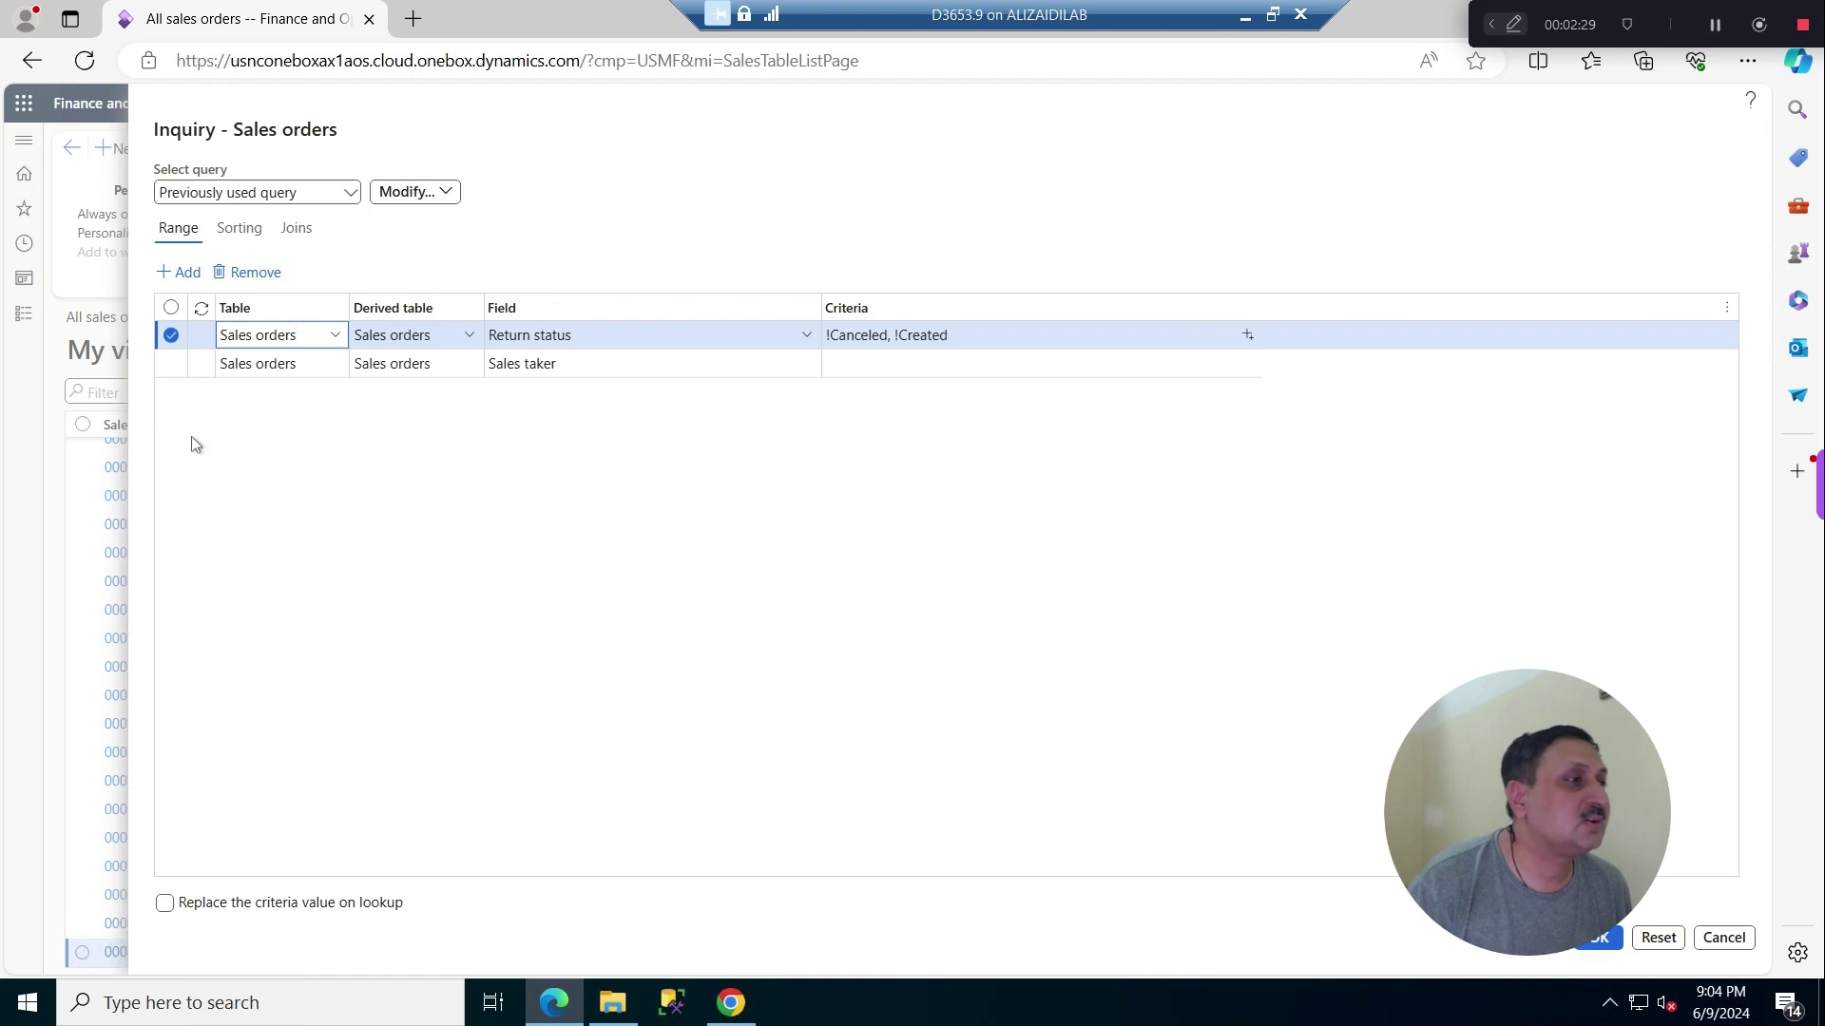
left_click(239, 228)
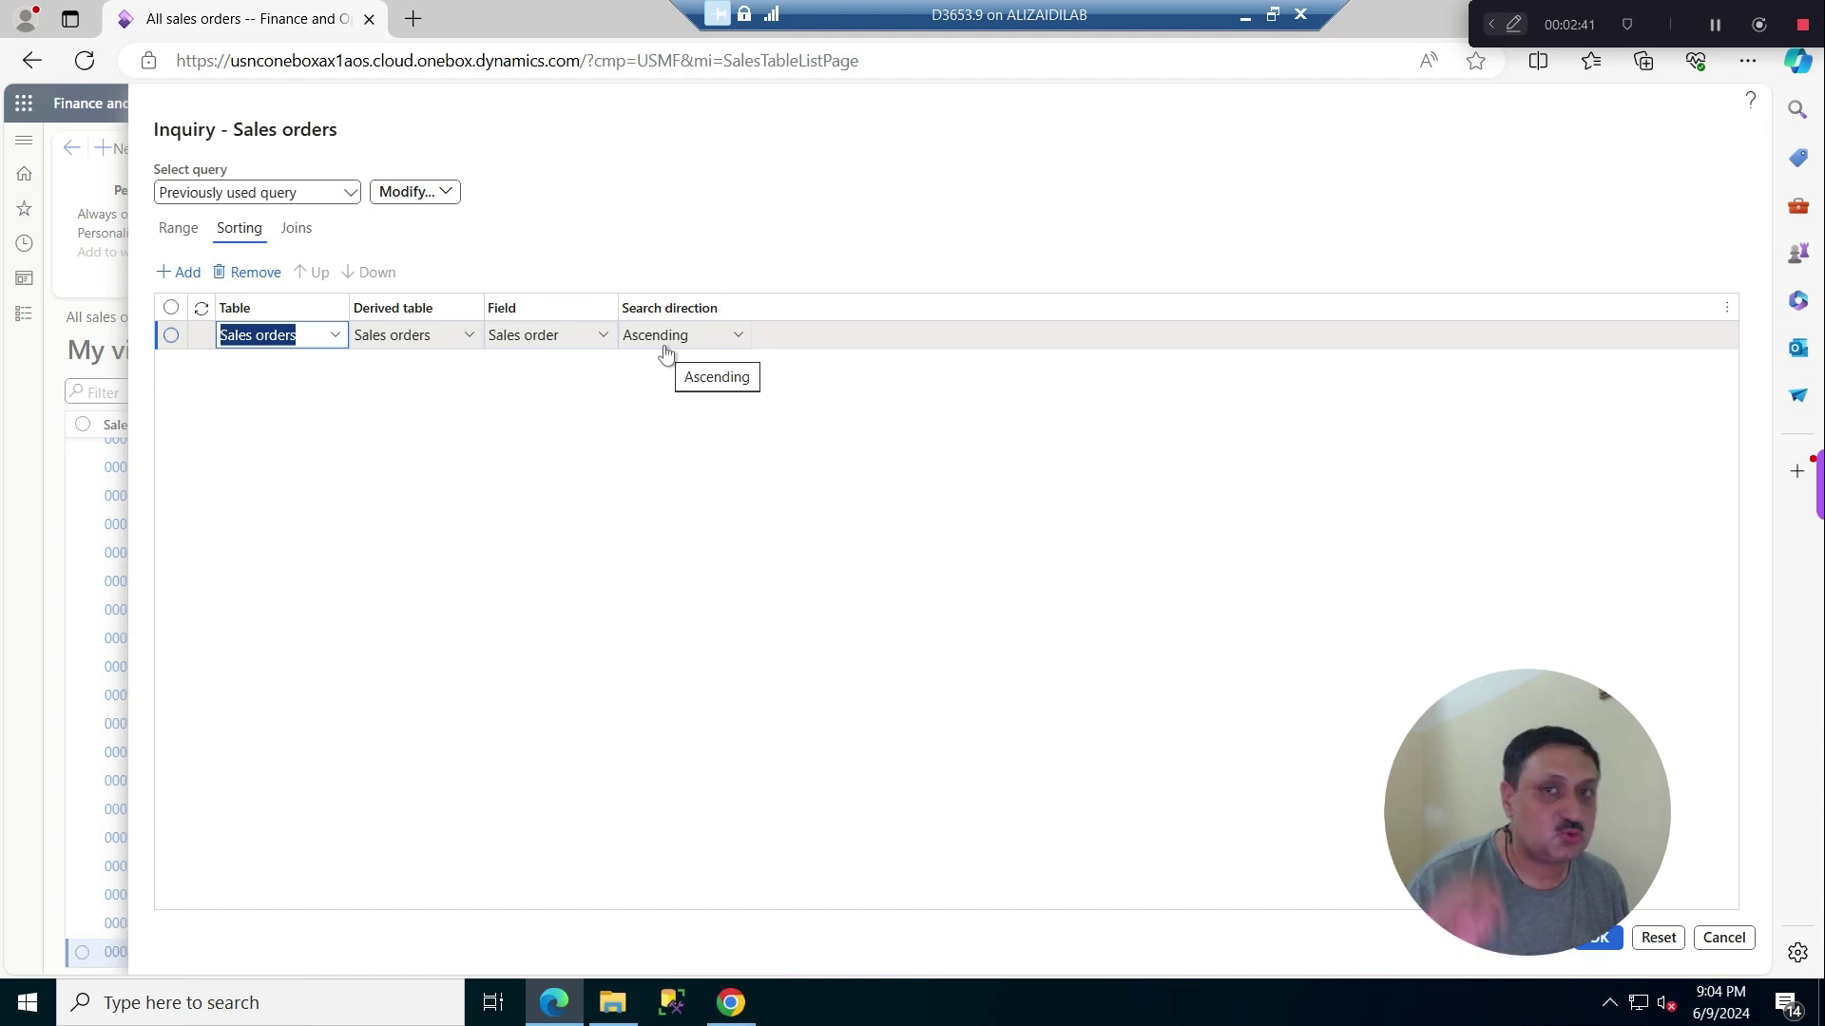
Join Customers to Sales orders through the Customer account relation, source CustTable : OrderCustomer
left_click(294, 233)
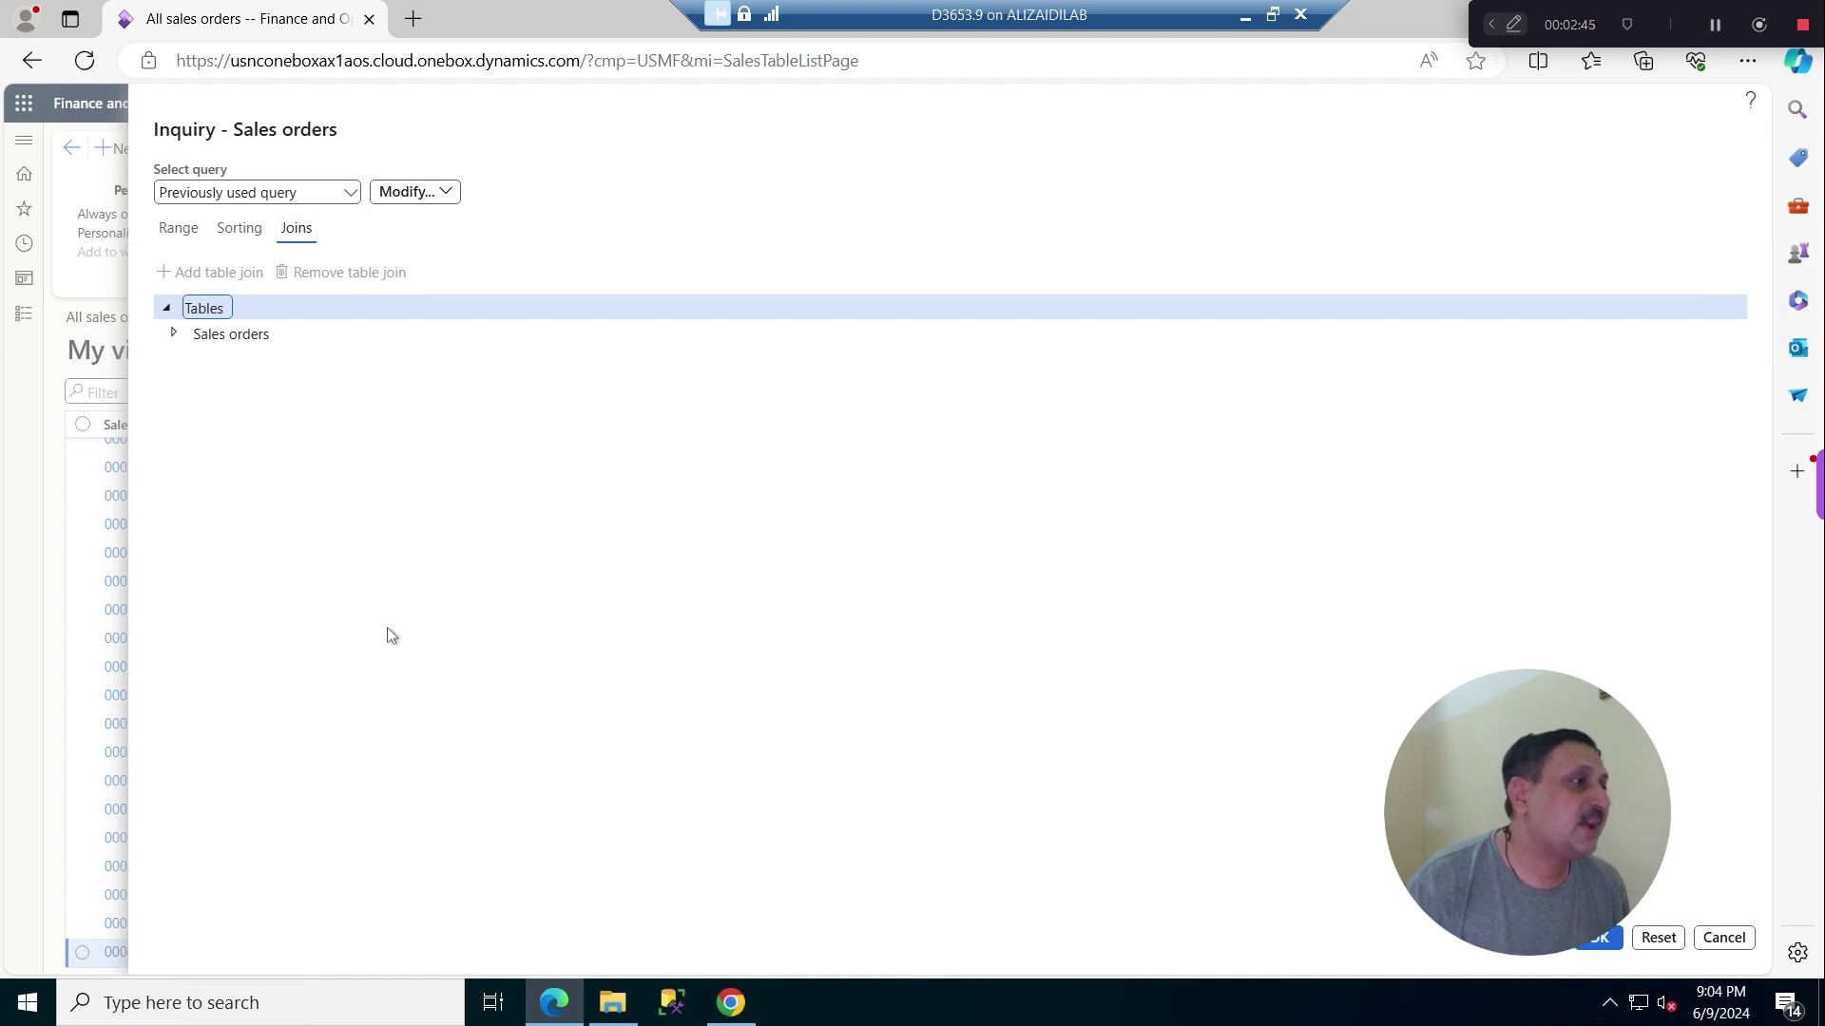
left_click(222, 337)
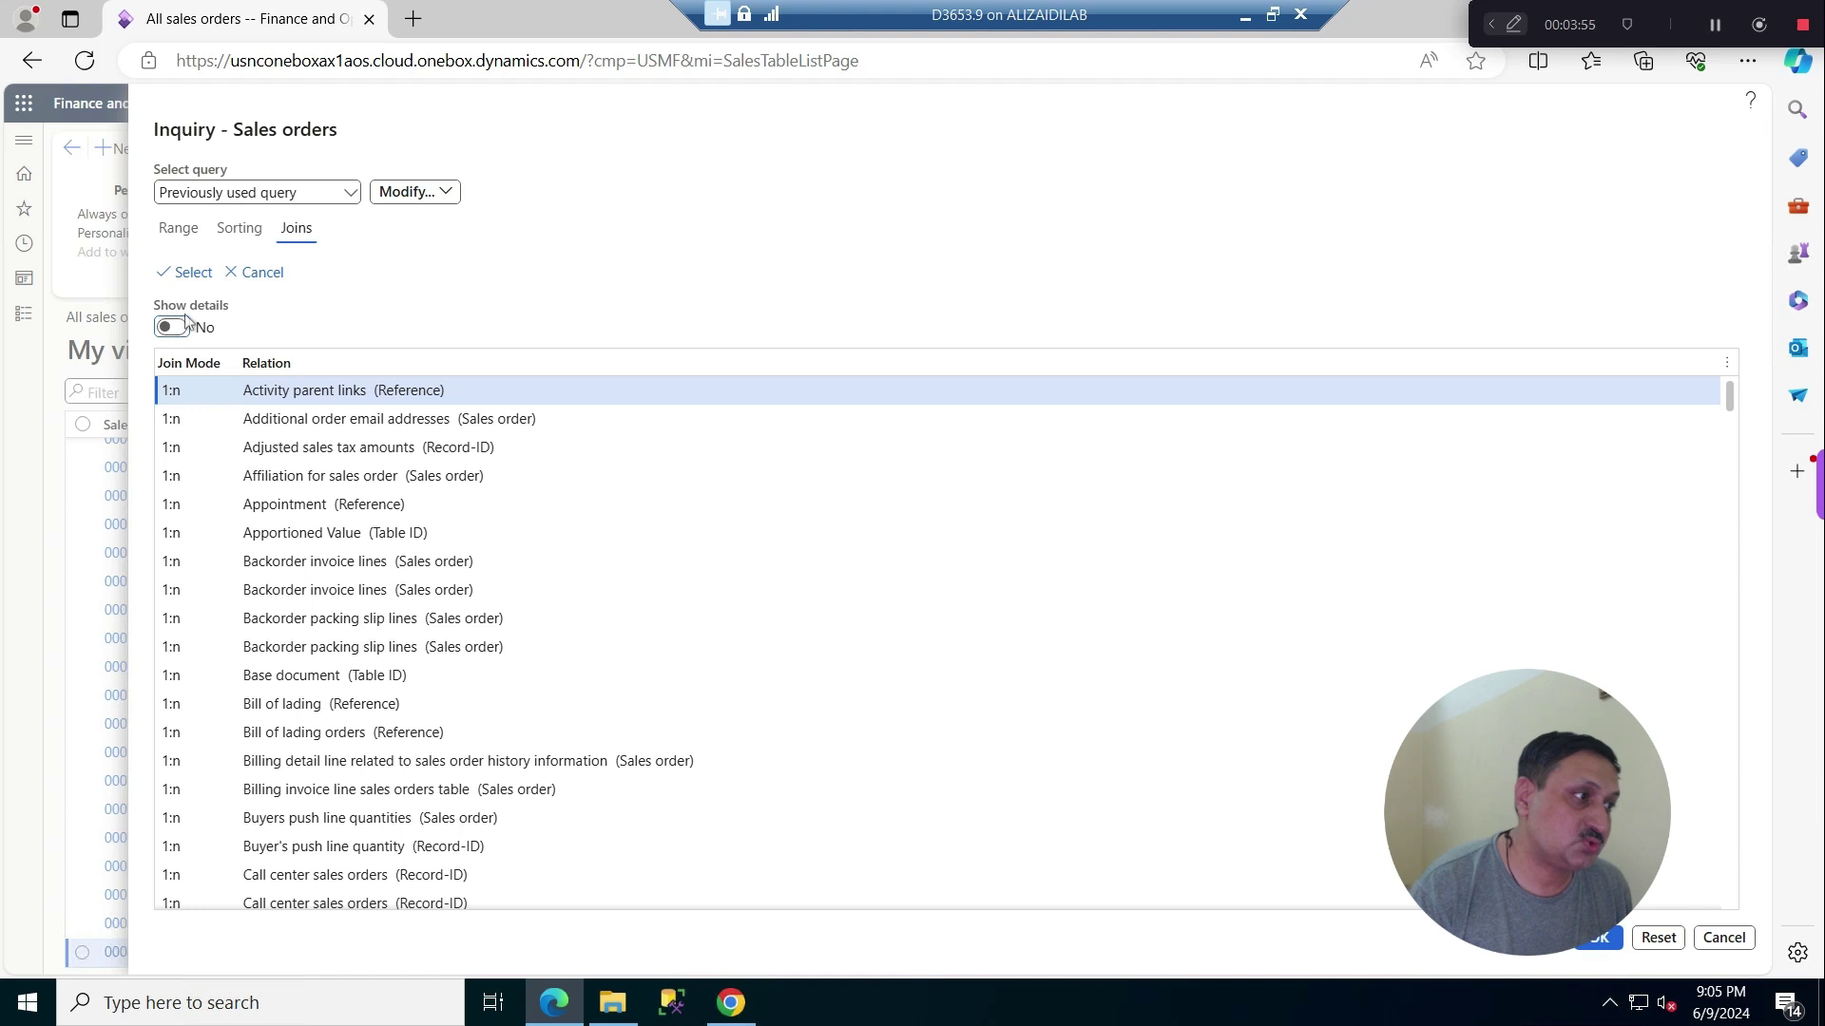
left_click(176, 329)
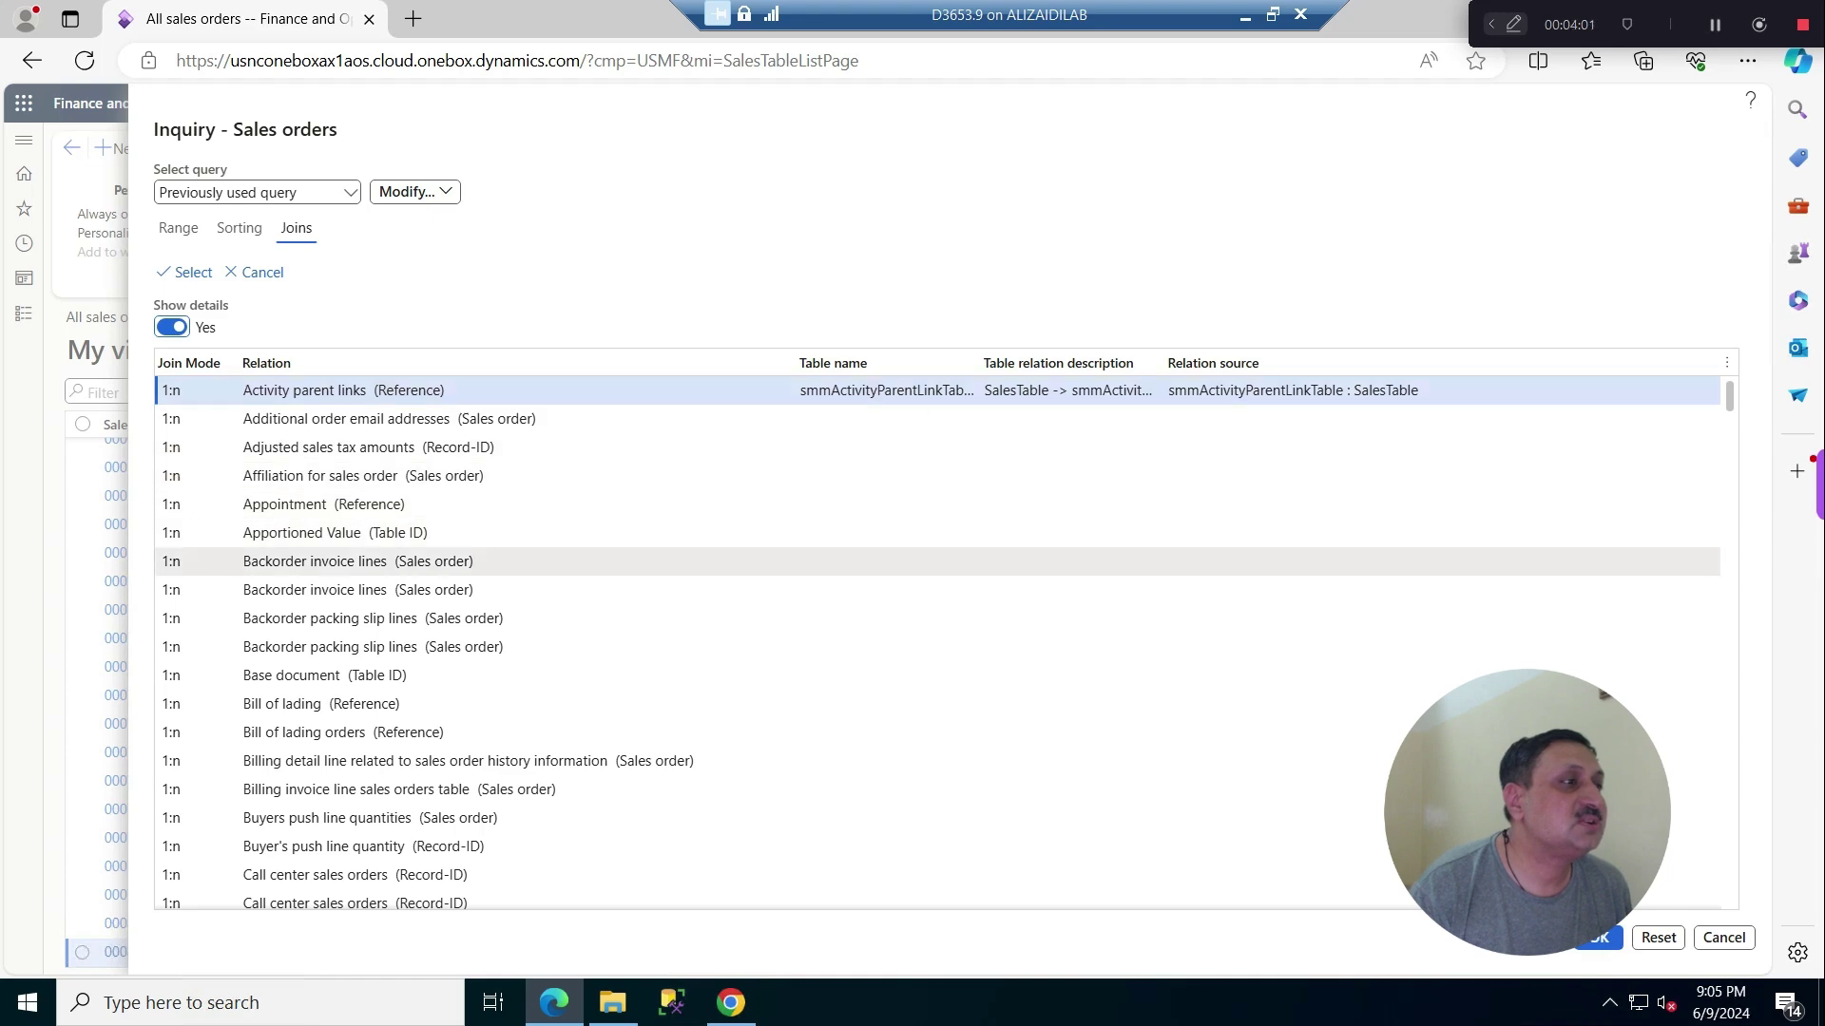
scroll(666, 580, "down", 3)
scroll(665, 579, "down", 15)
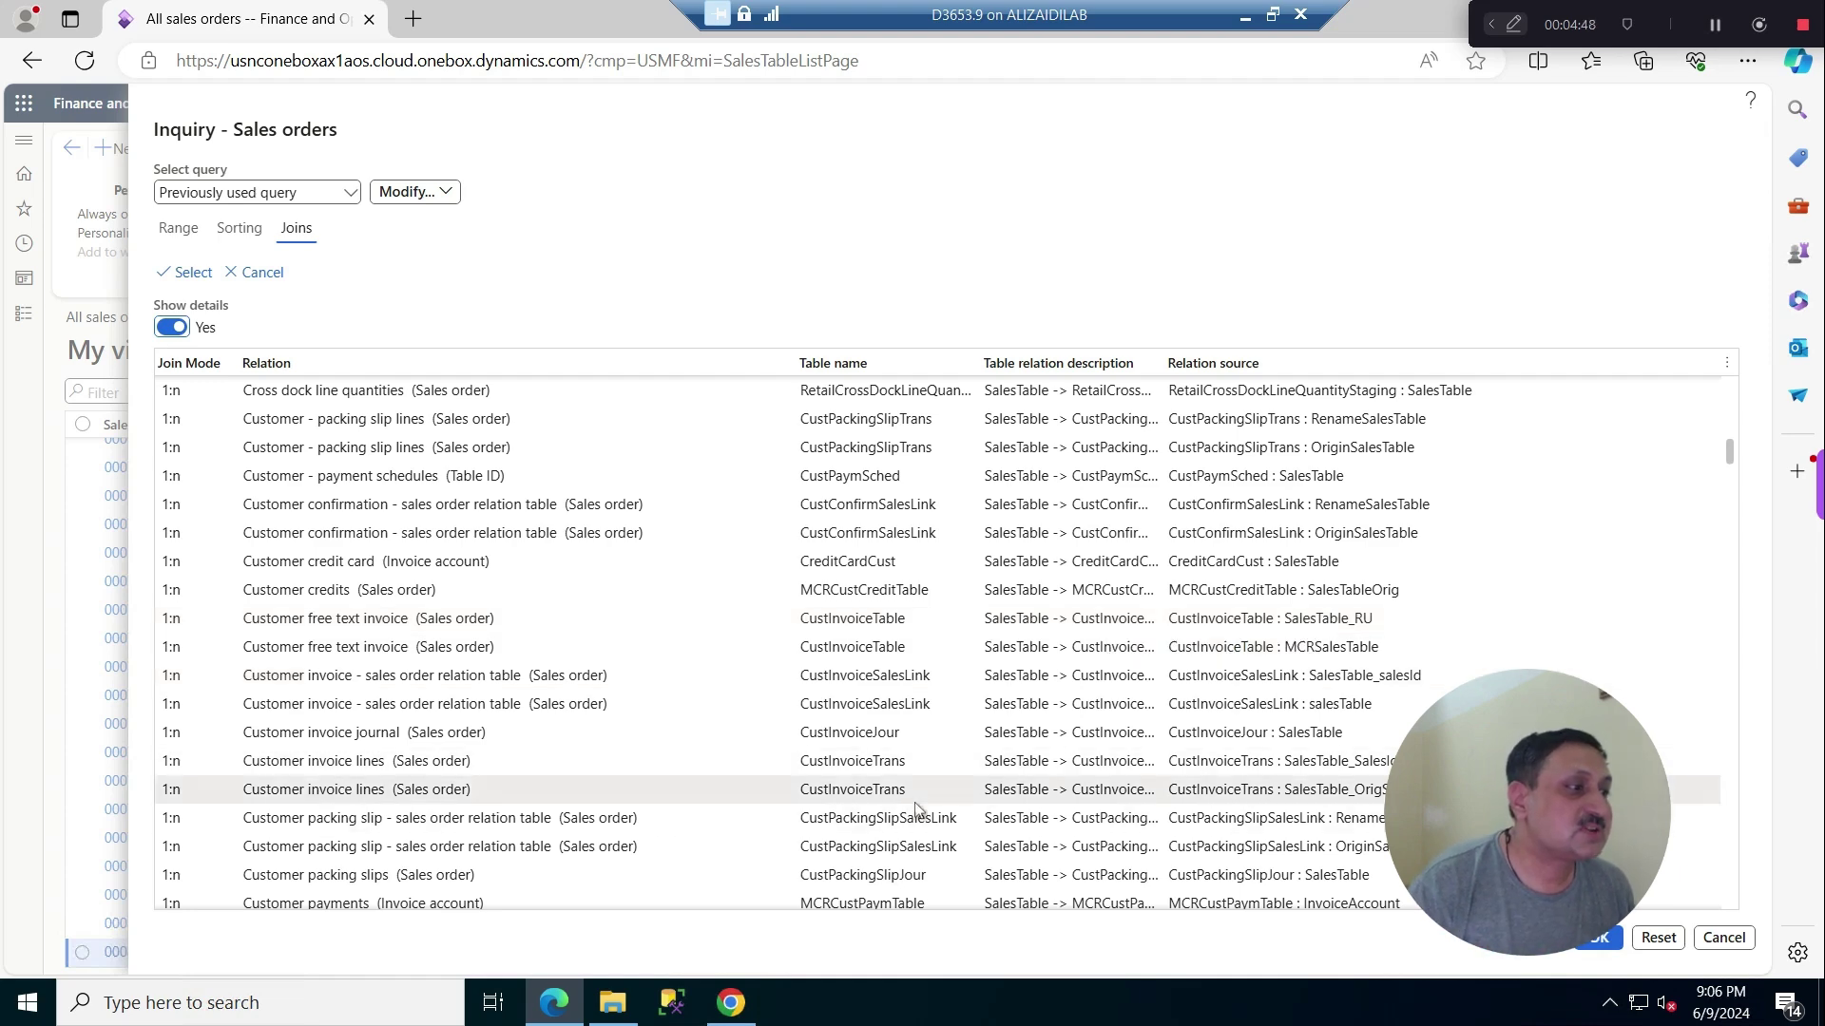
scroll(950, 770, "down", 5)
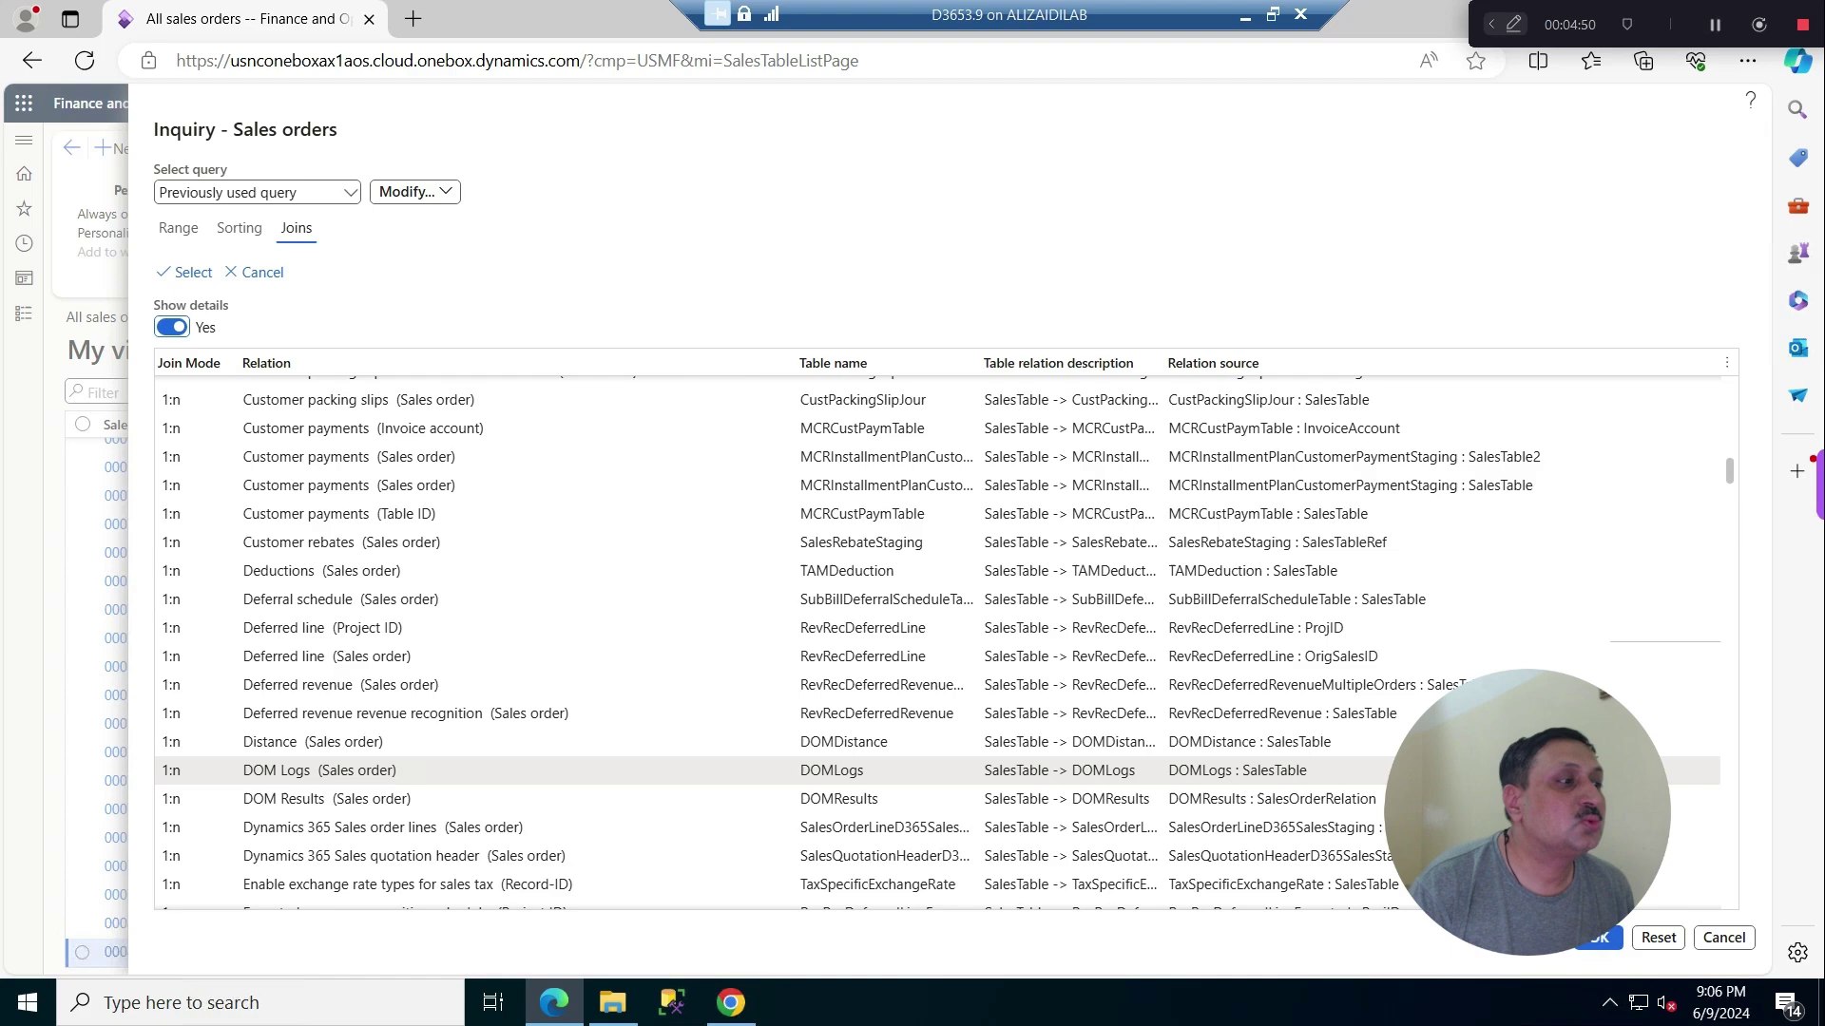
scroll(951, 713, "down", 15)
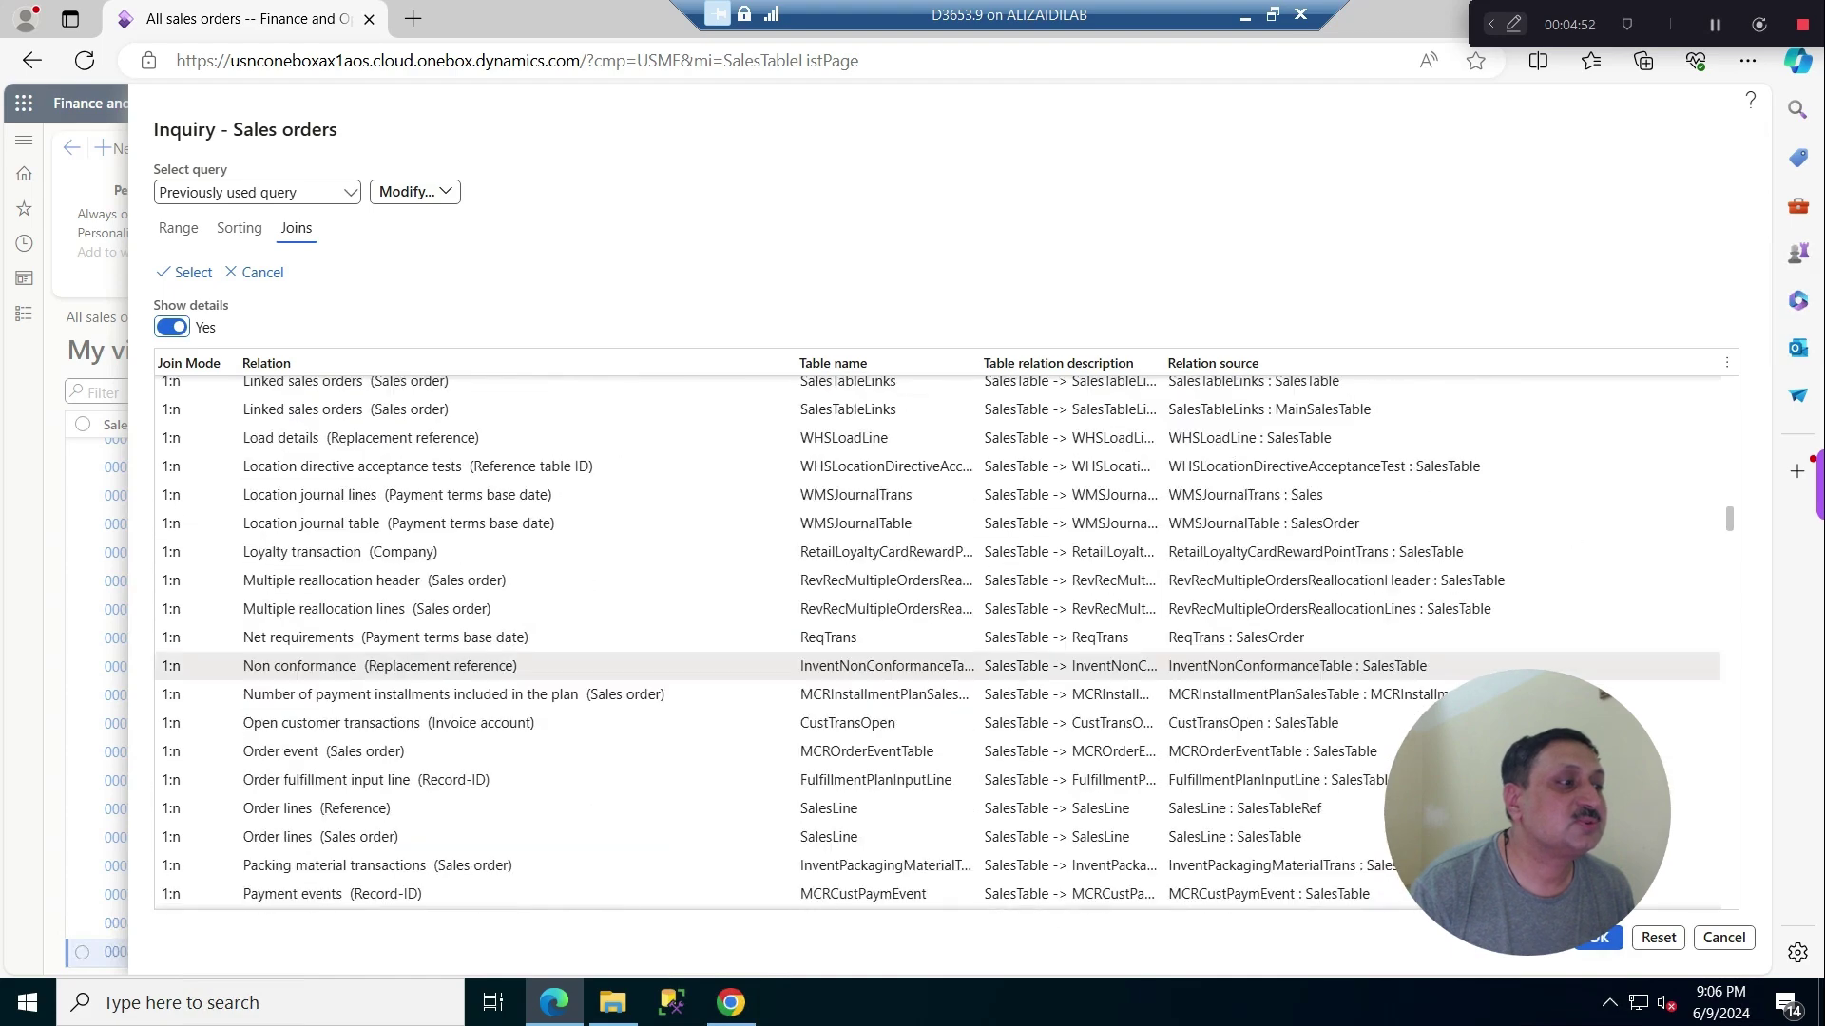
scroll(950, 665, "down", 15)
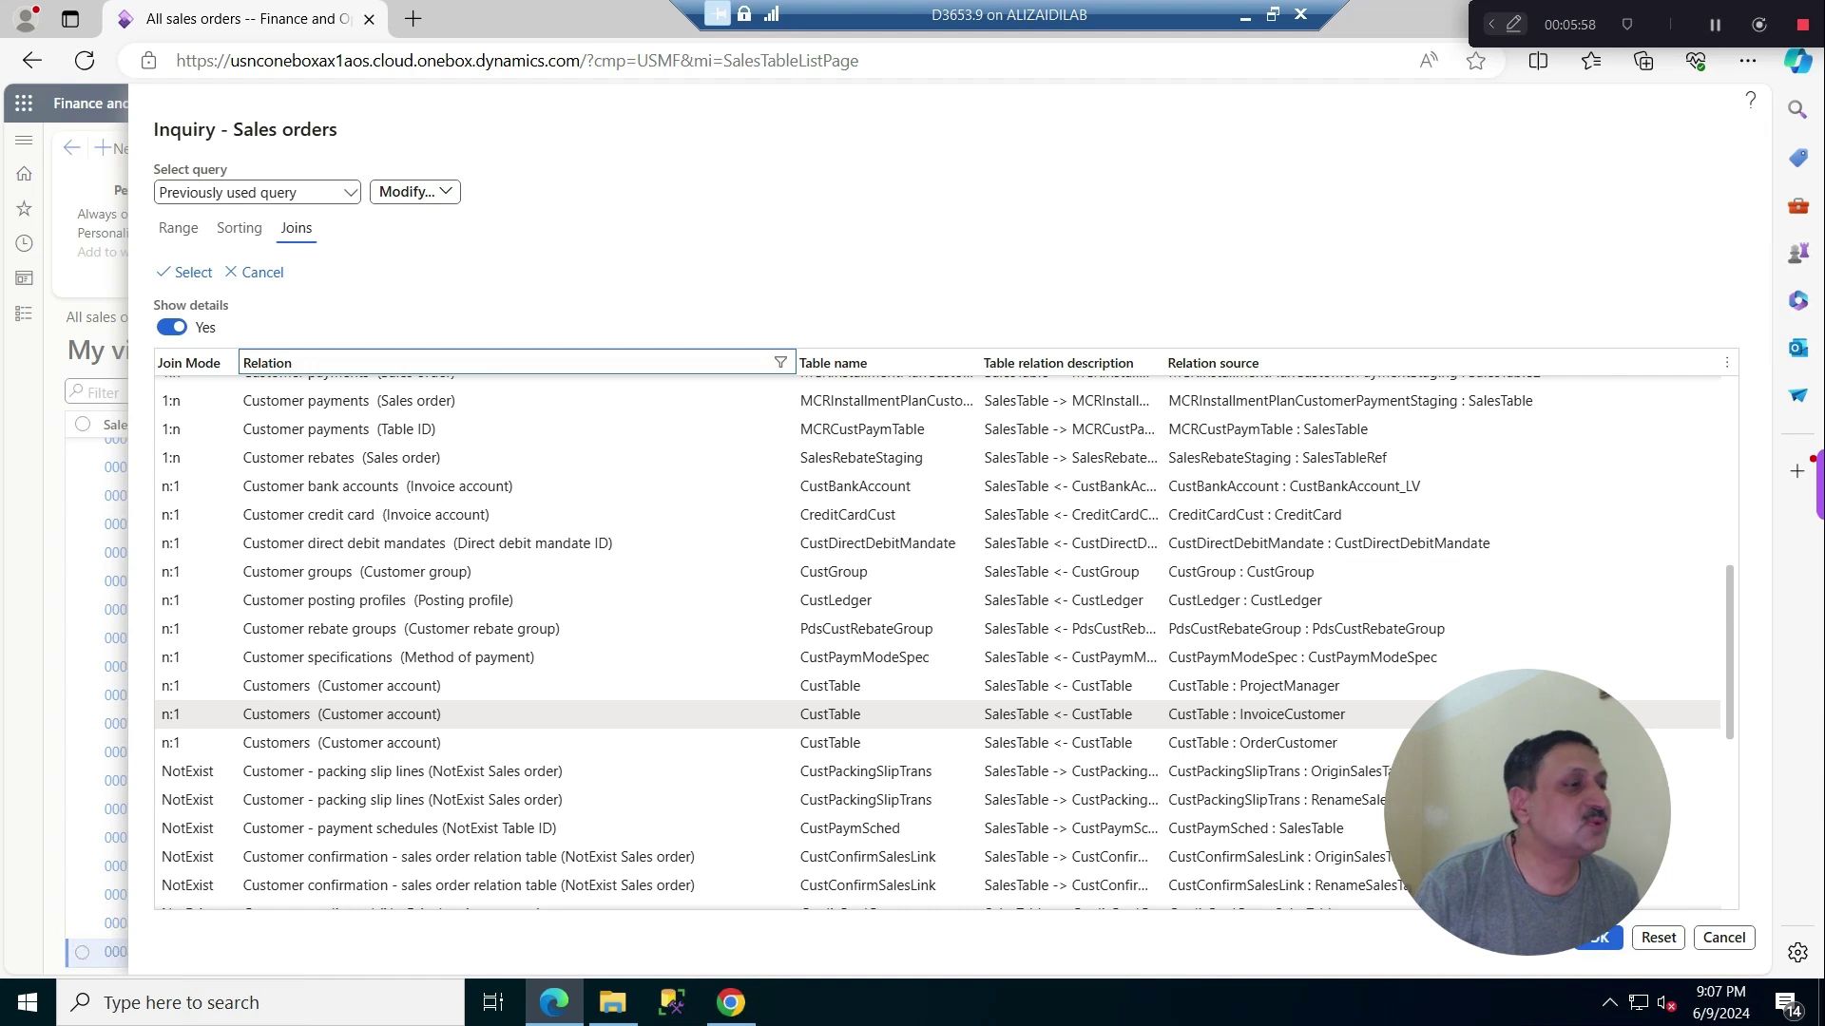
left_click(1255, 742)
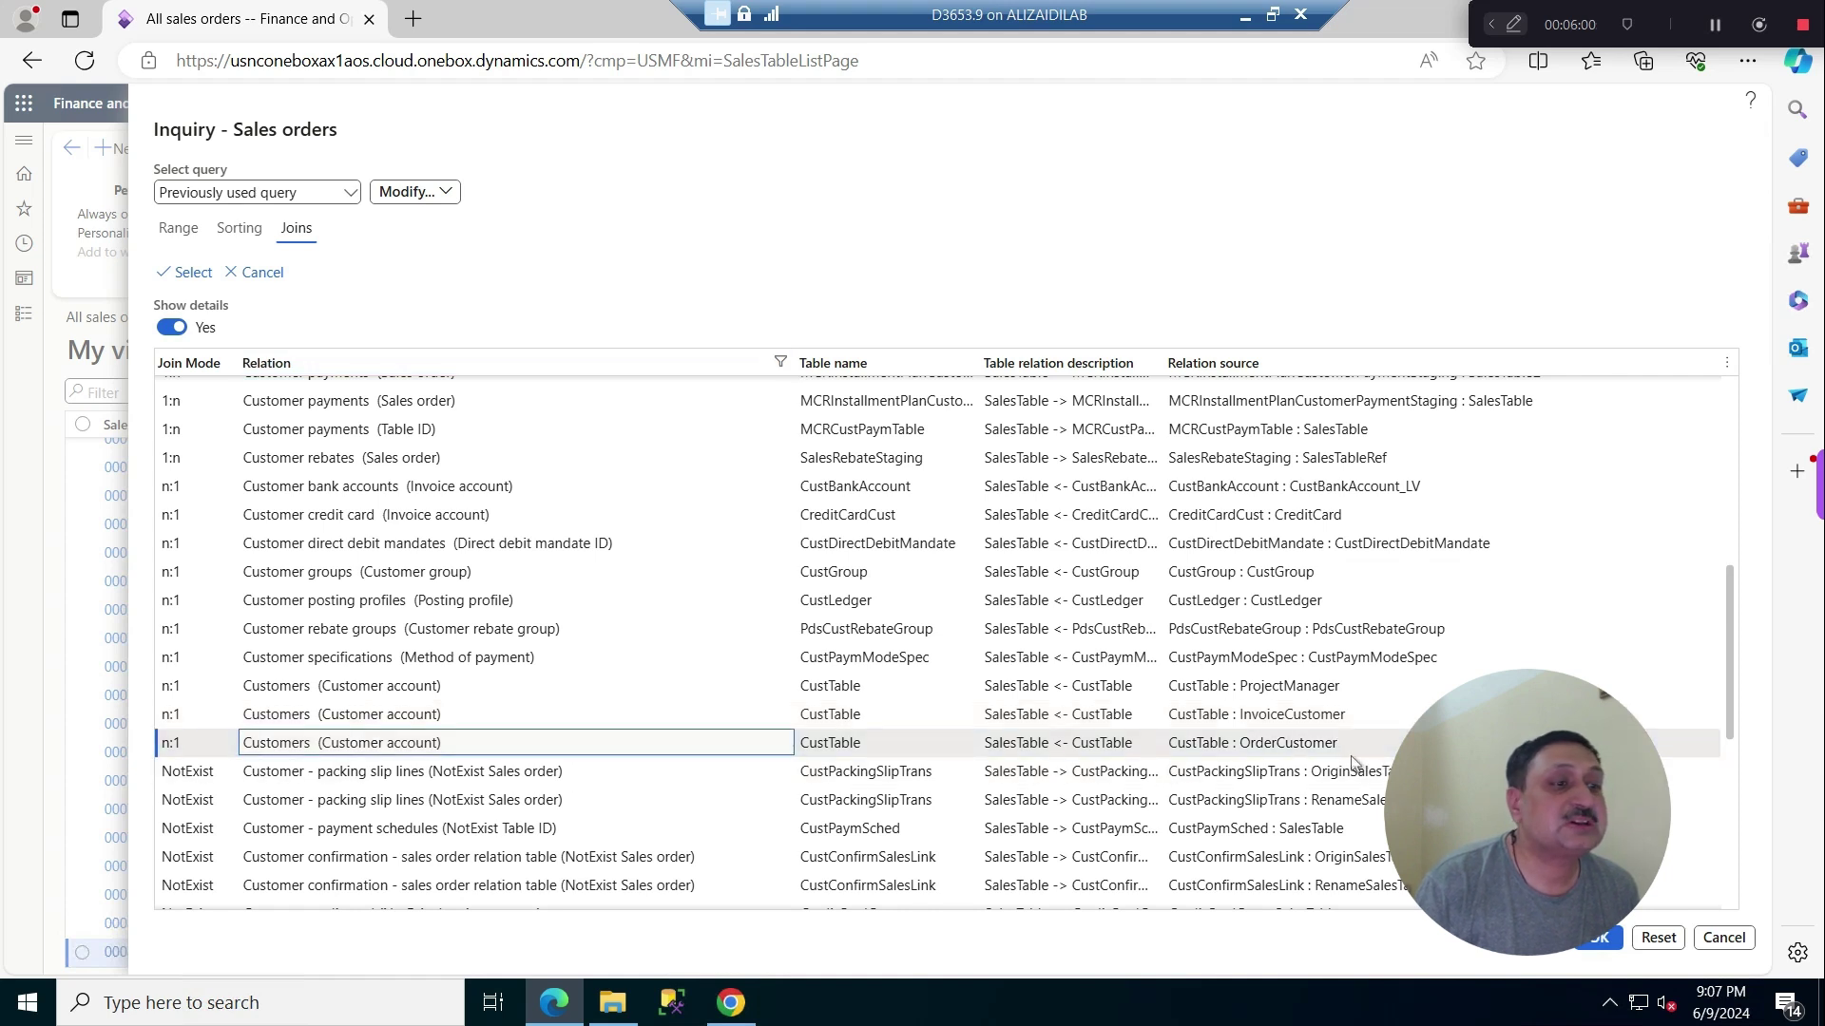
left_click(1255, 742)
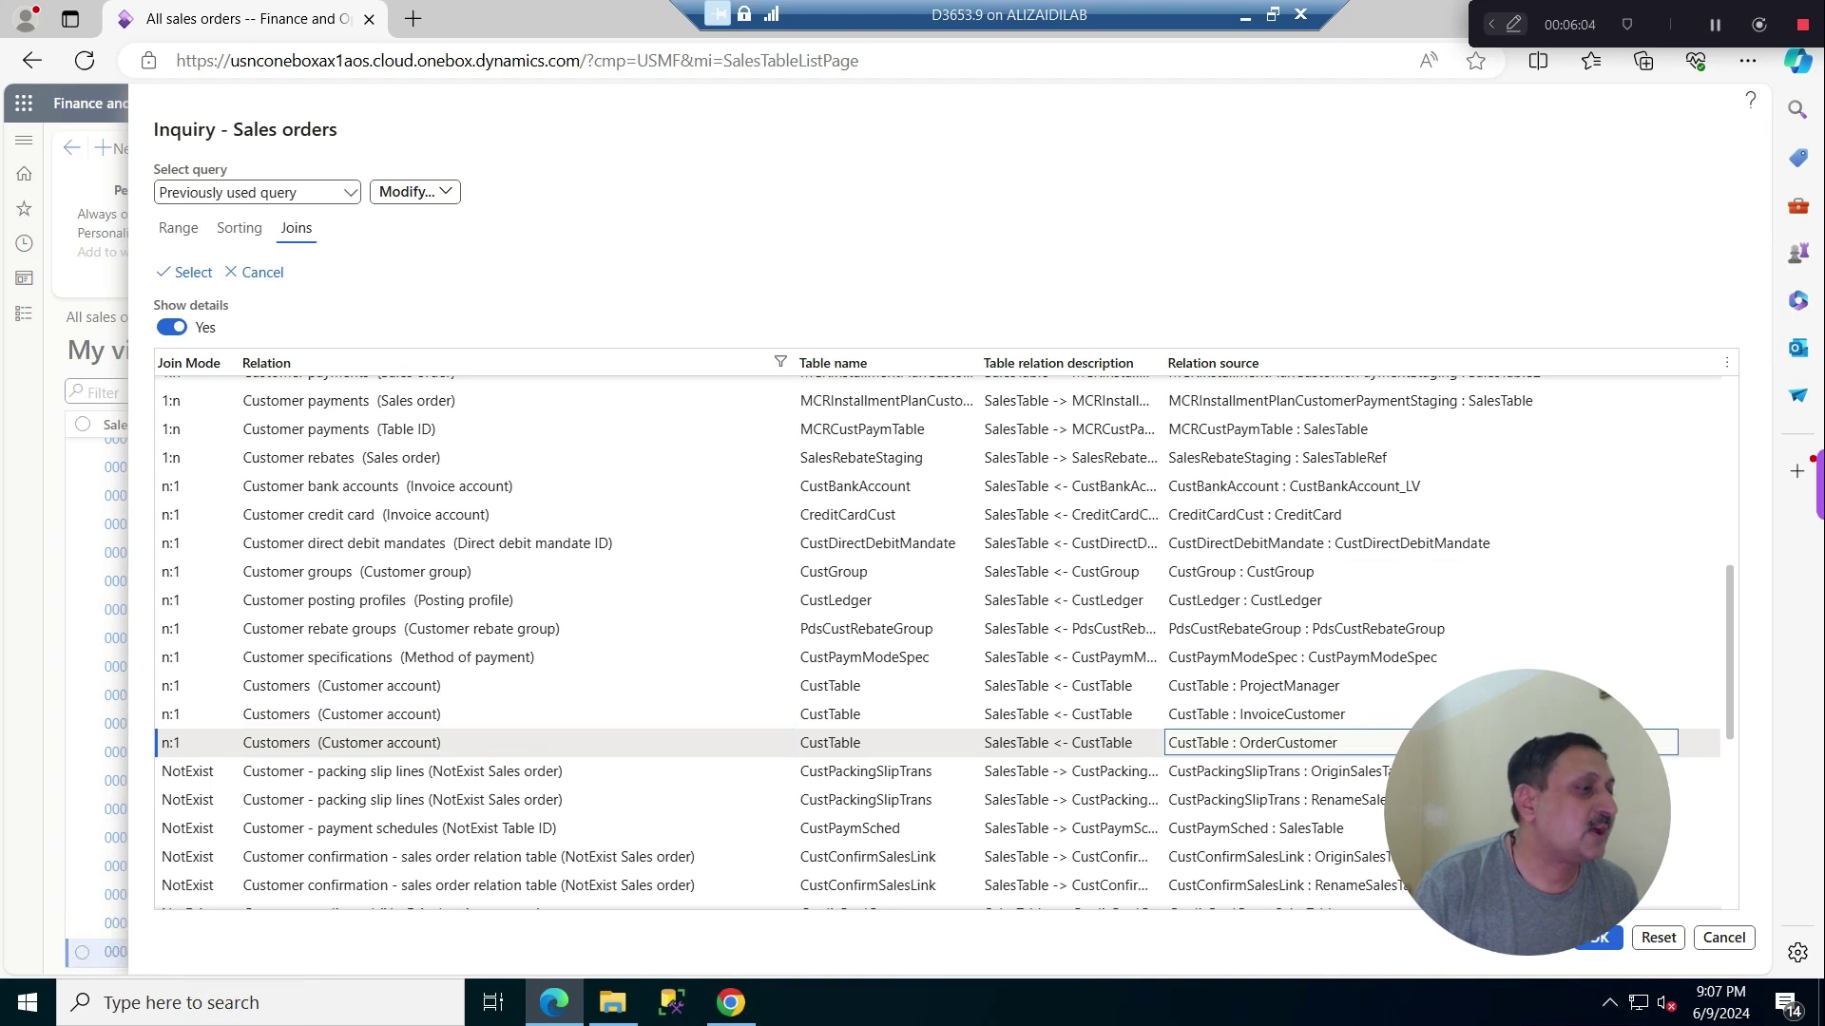
left_click(342, 742)
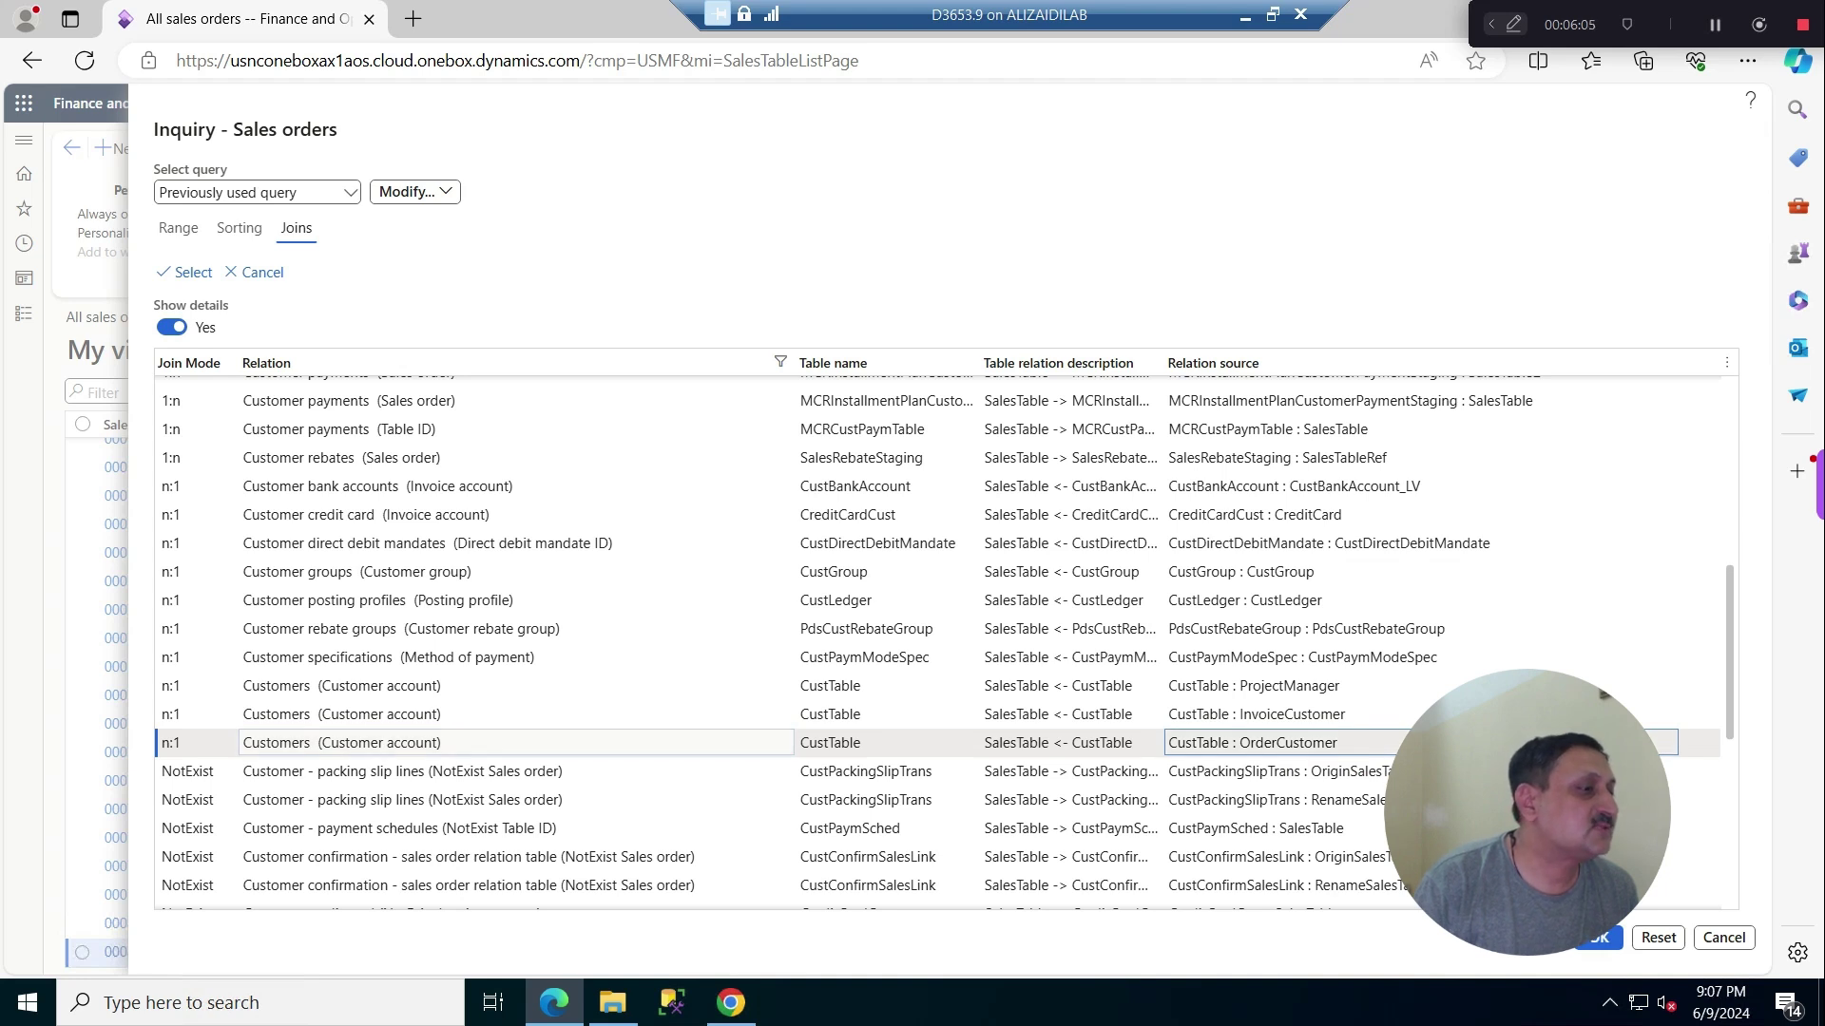
left_click(194, 273)
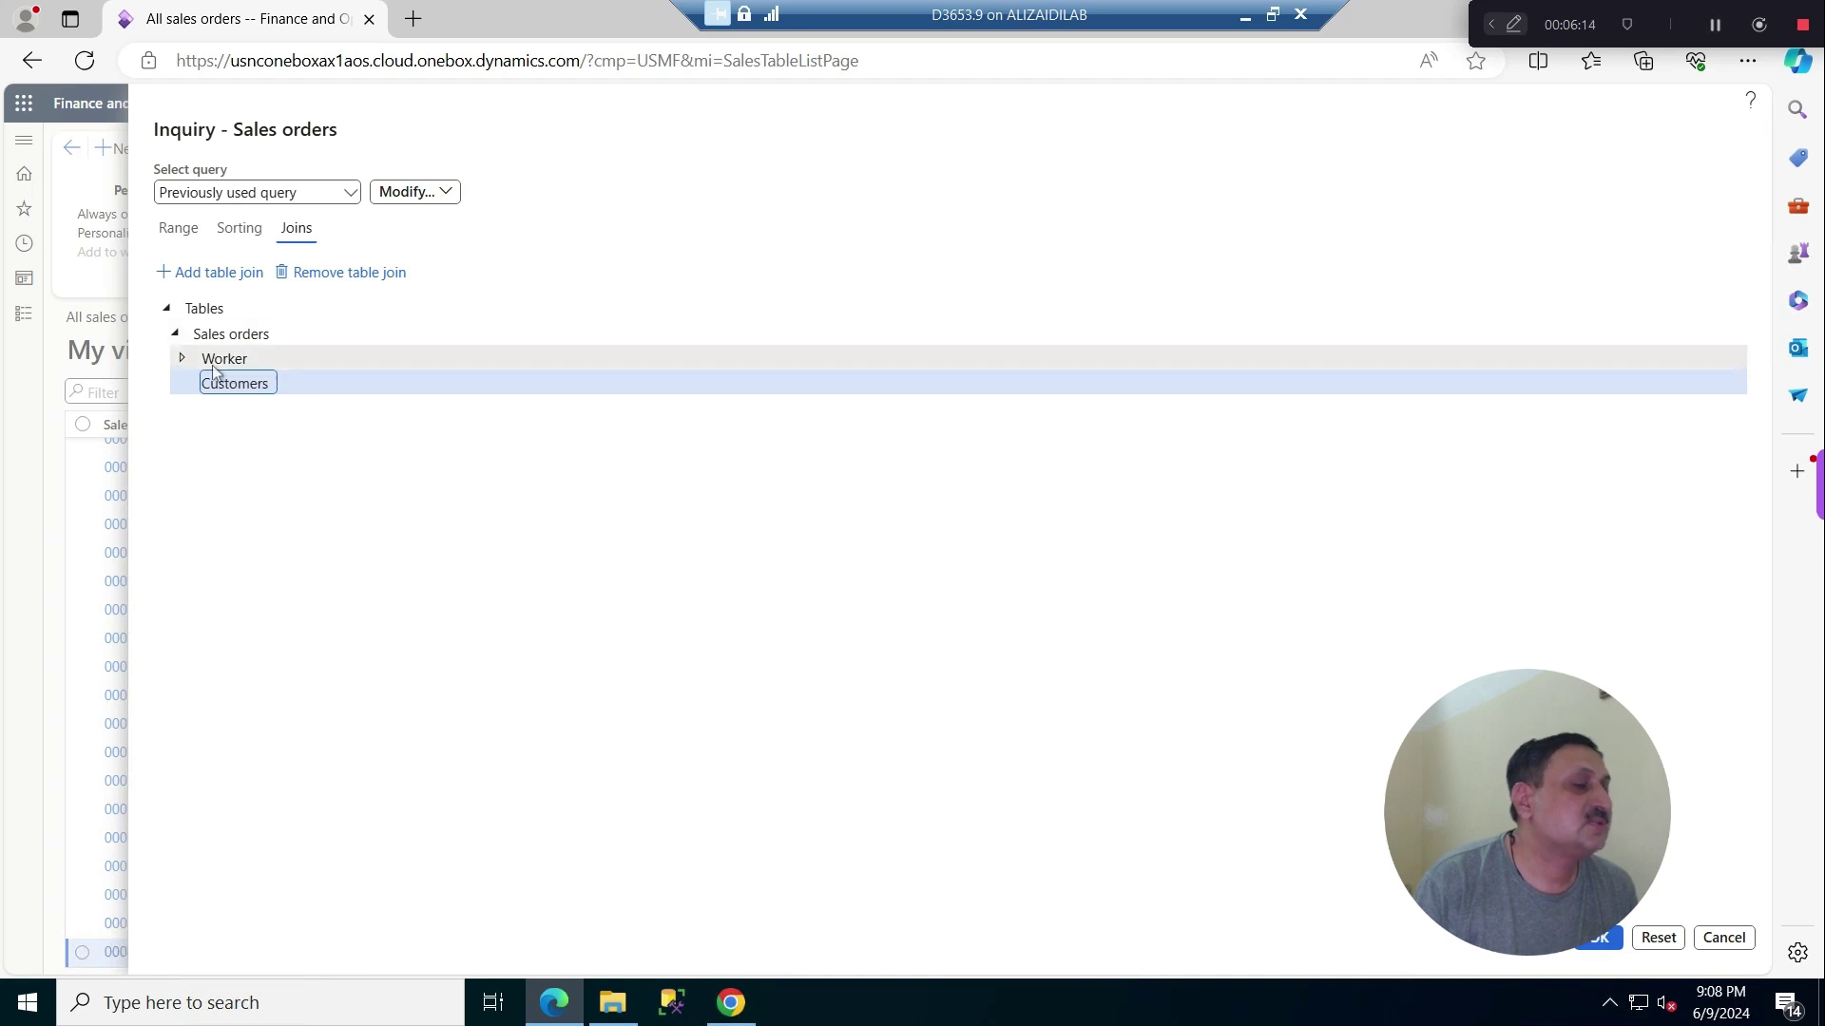
Add a range on Customers > Account status with criteria Hold and apply the query
left_click(179, 231)
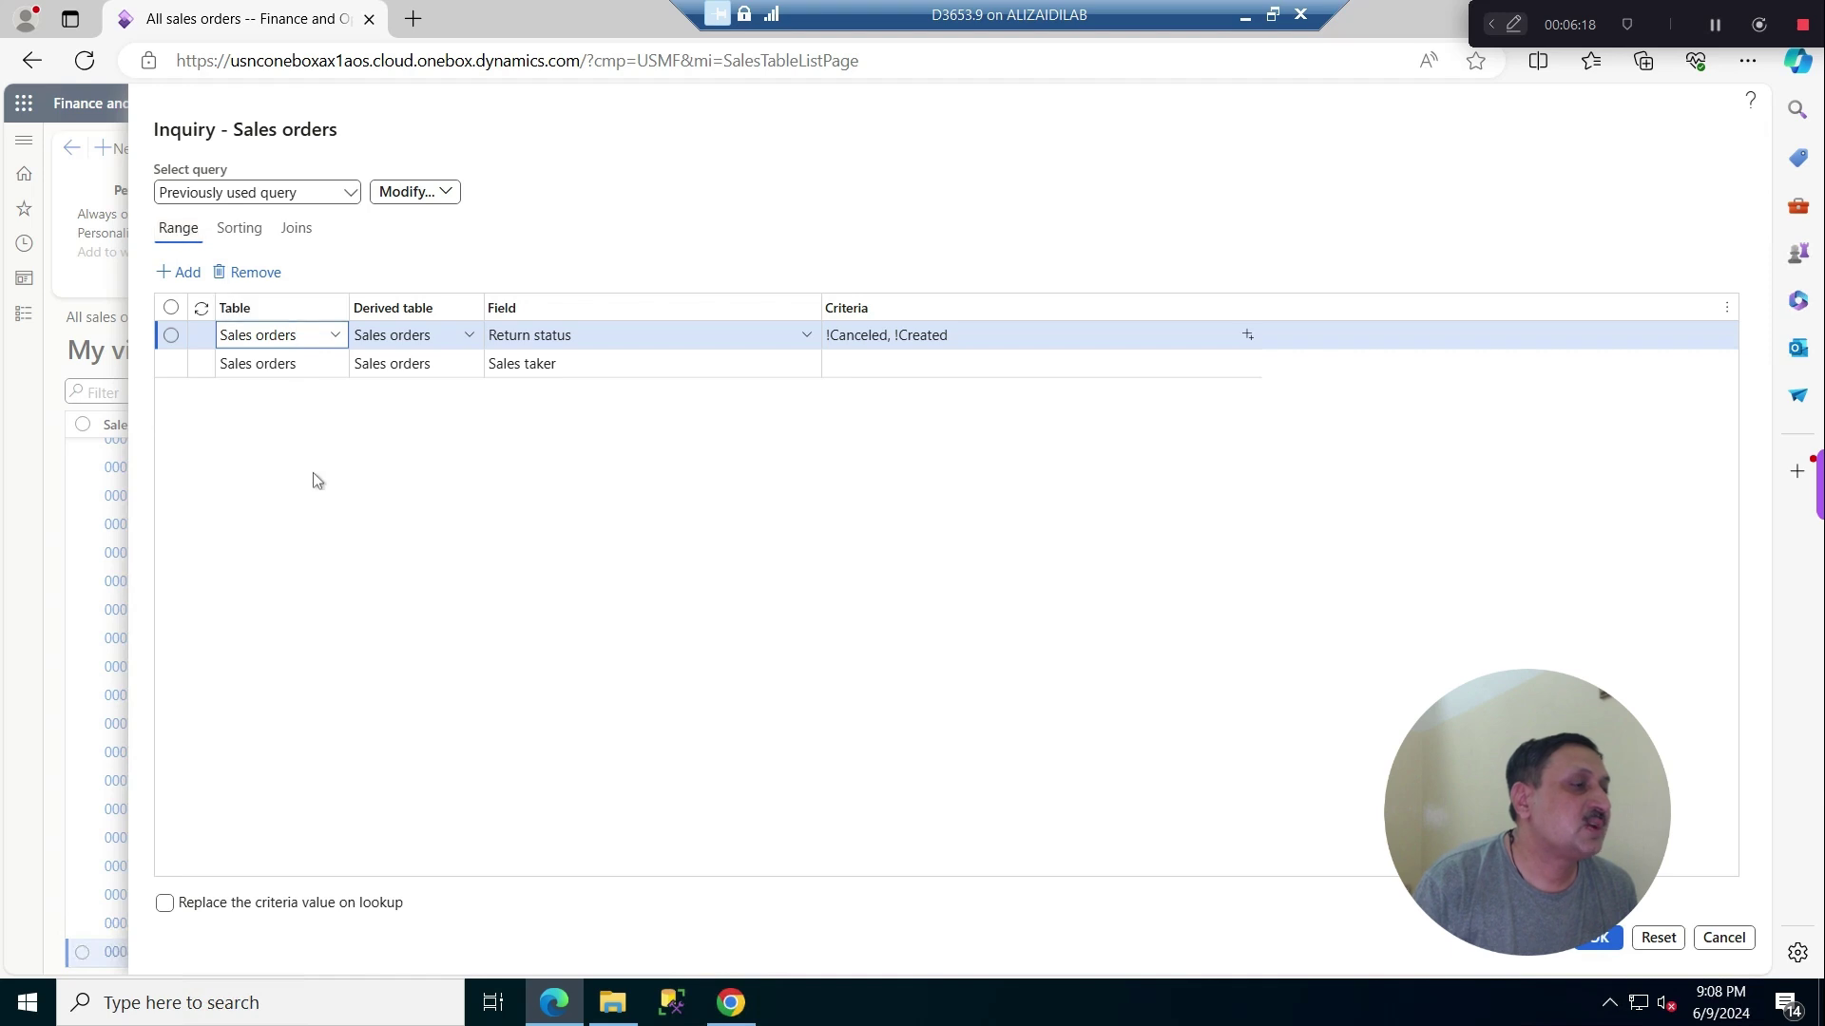
left_click(188, 272)
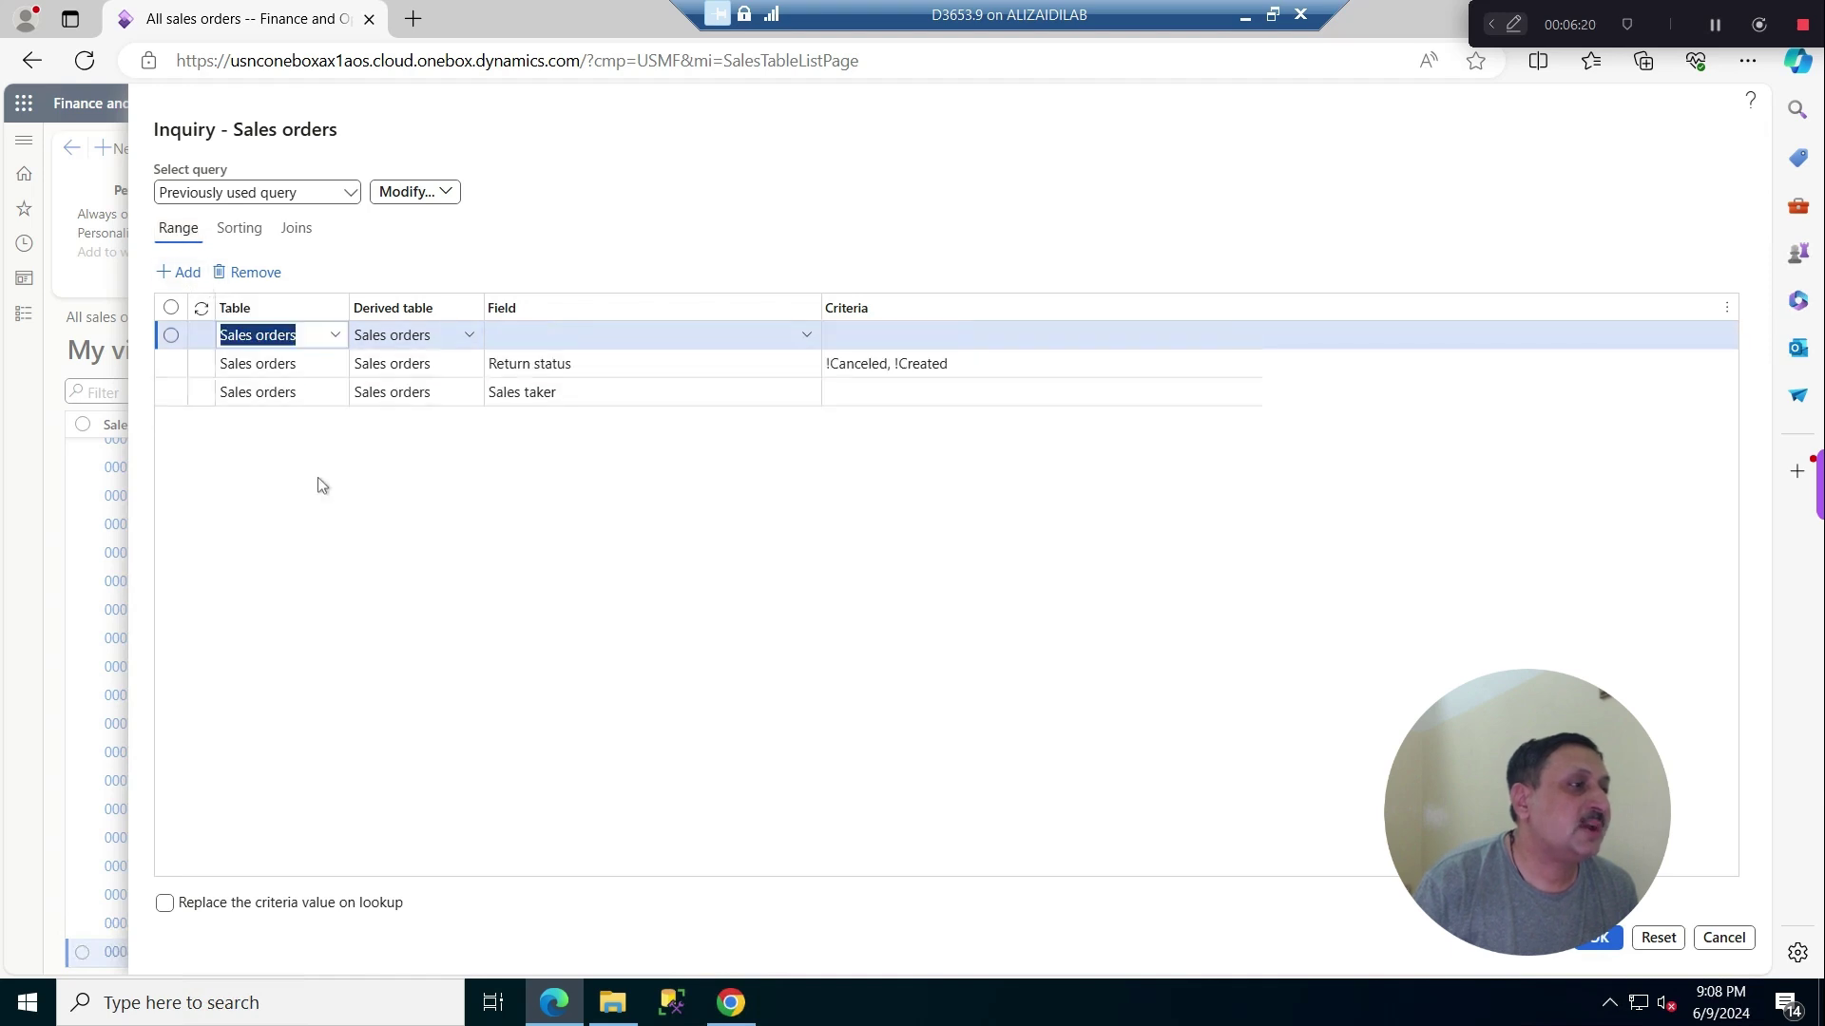
left_click(335, 336)
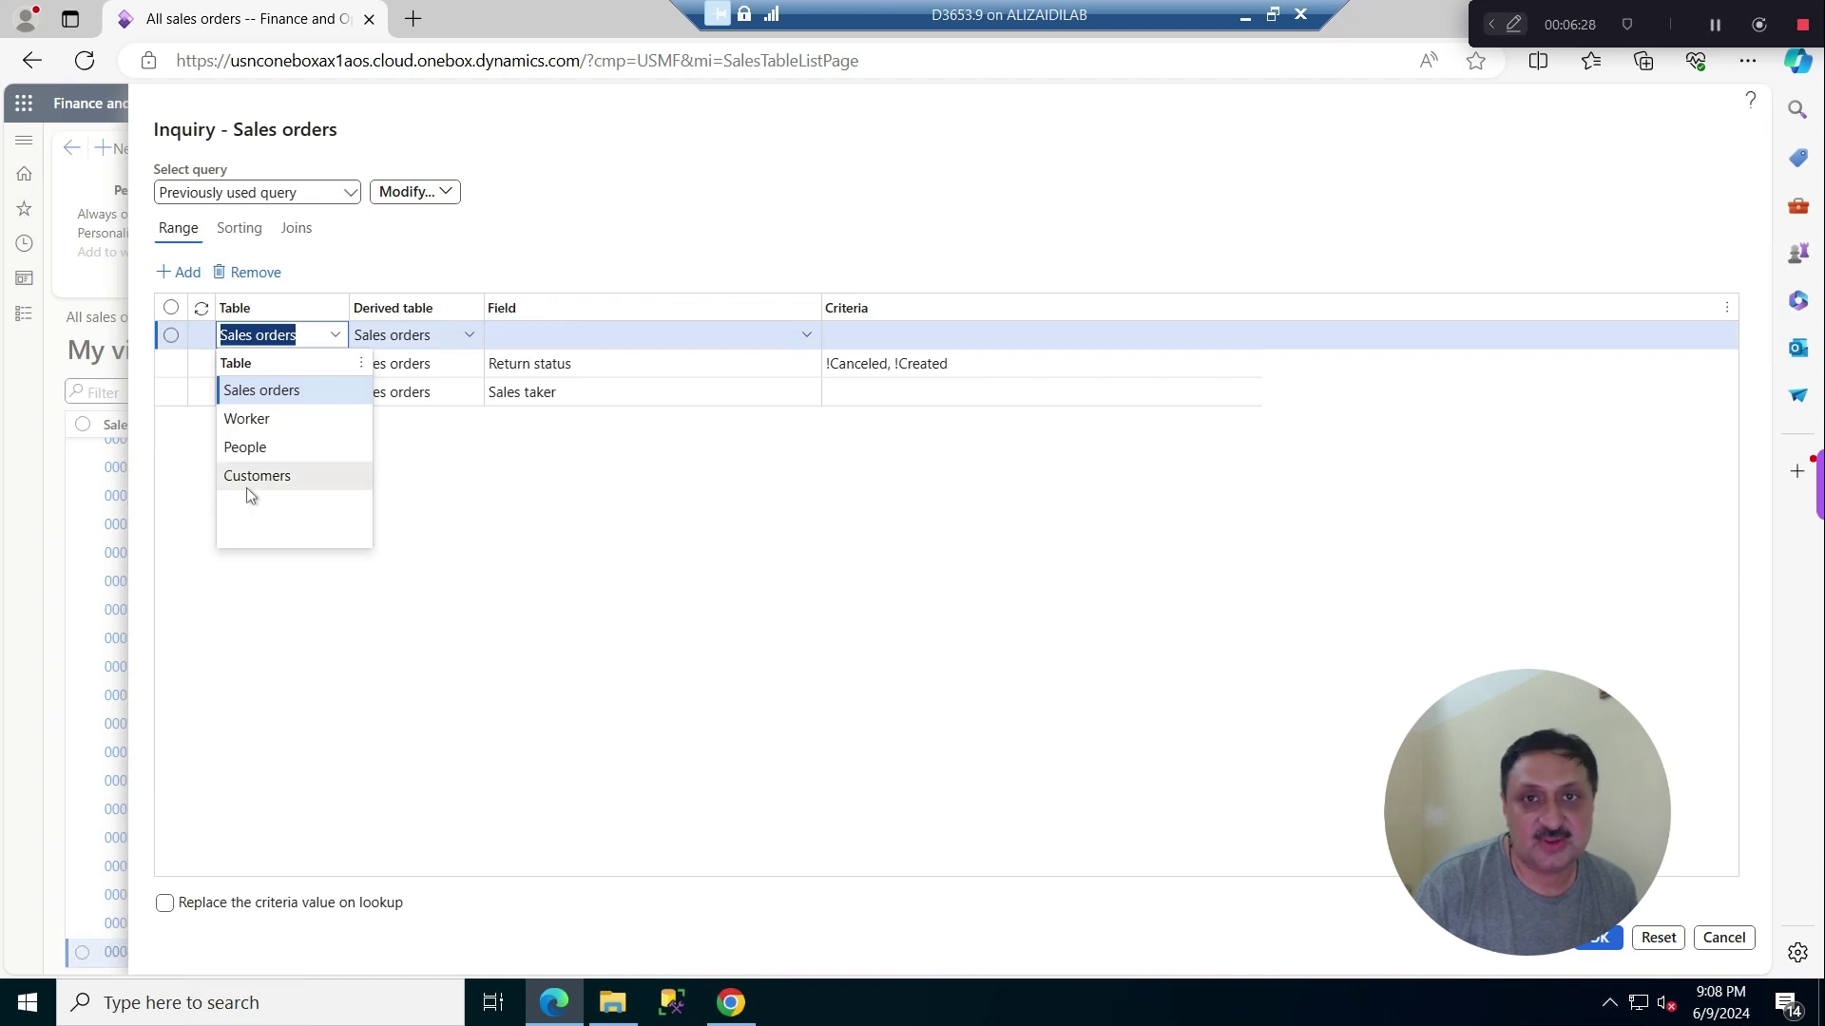
left_click(247, 486)
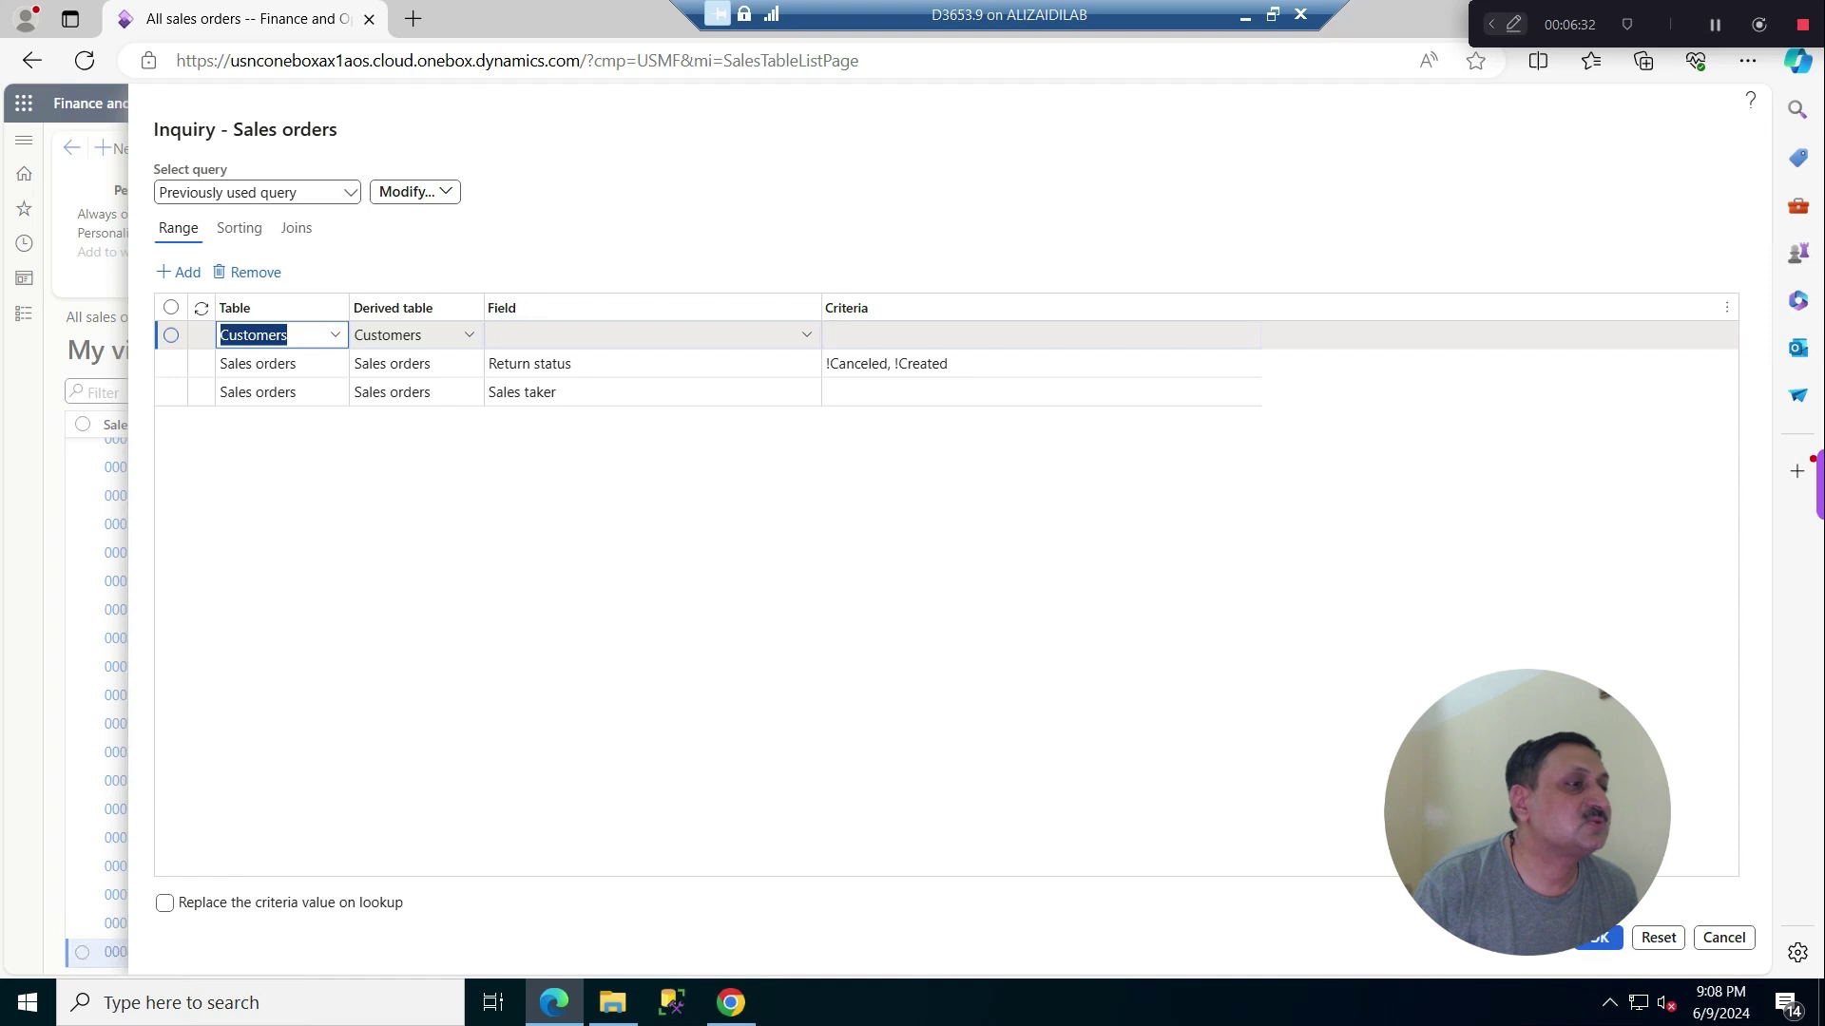
left_click(646, 334)
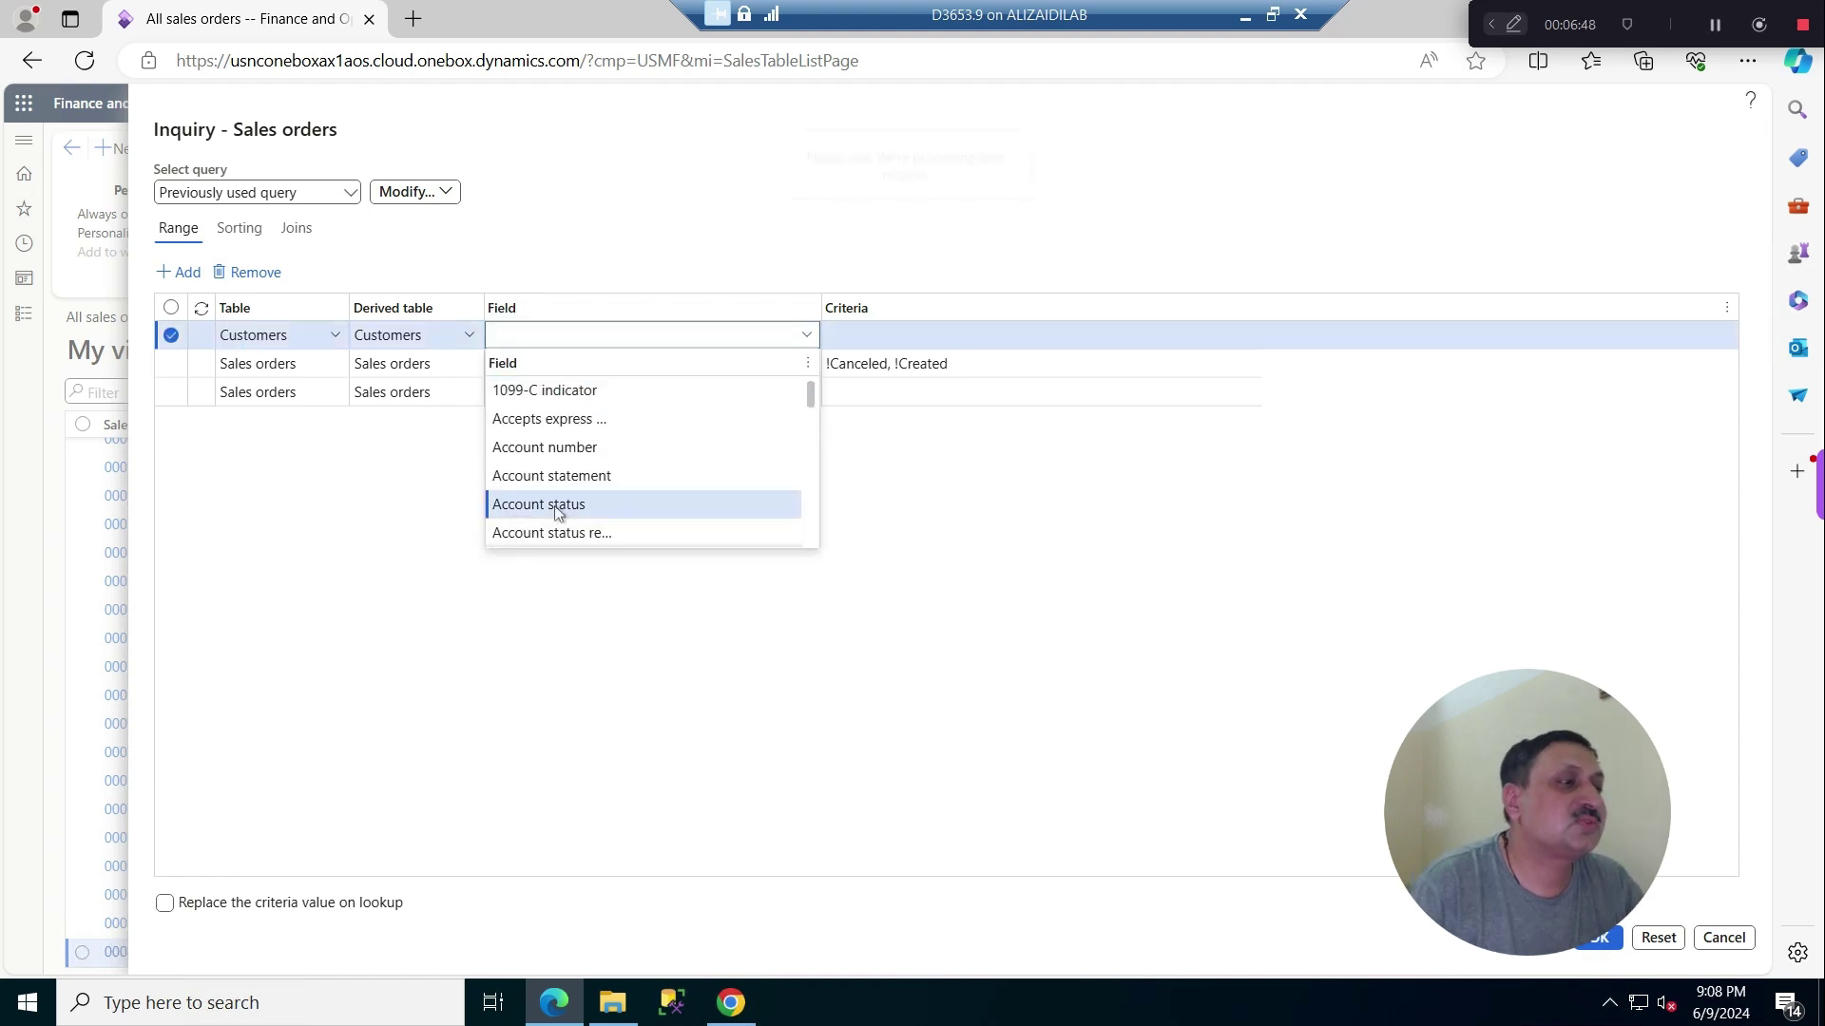
left_click(555, 504)
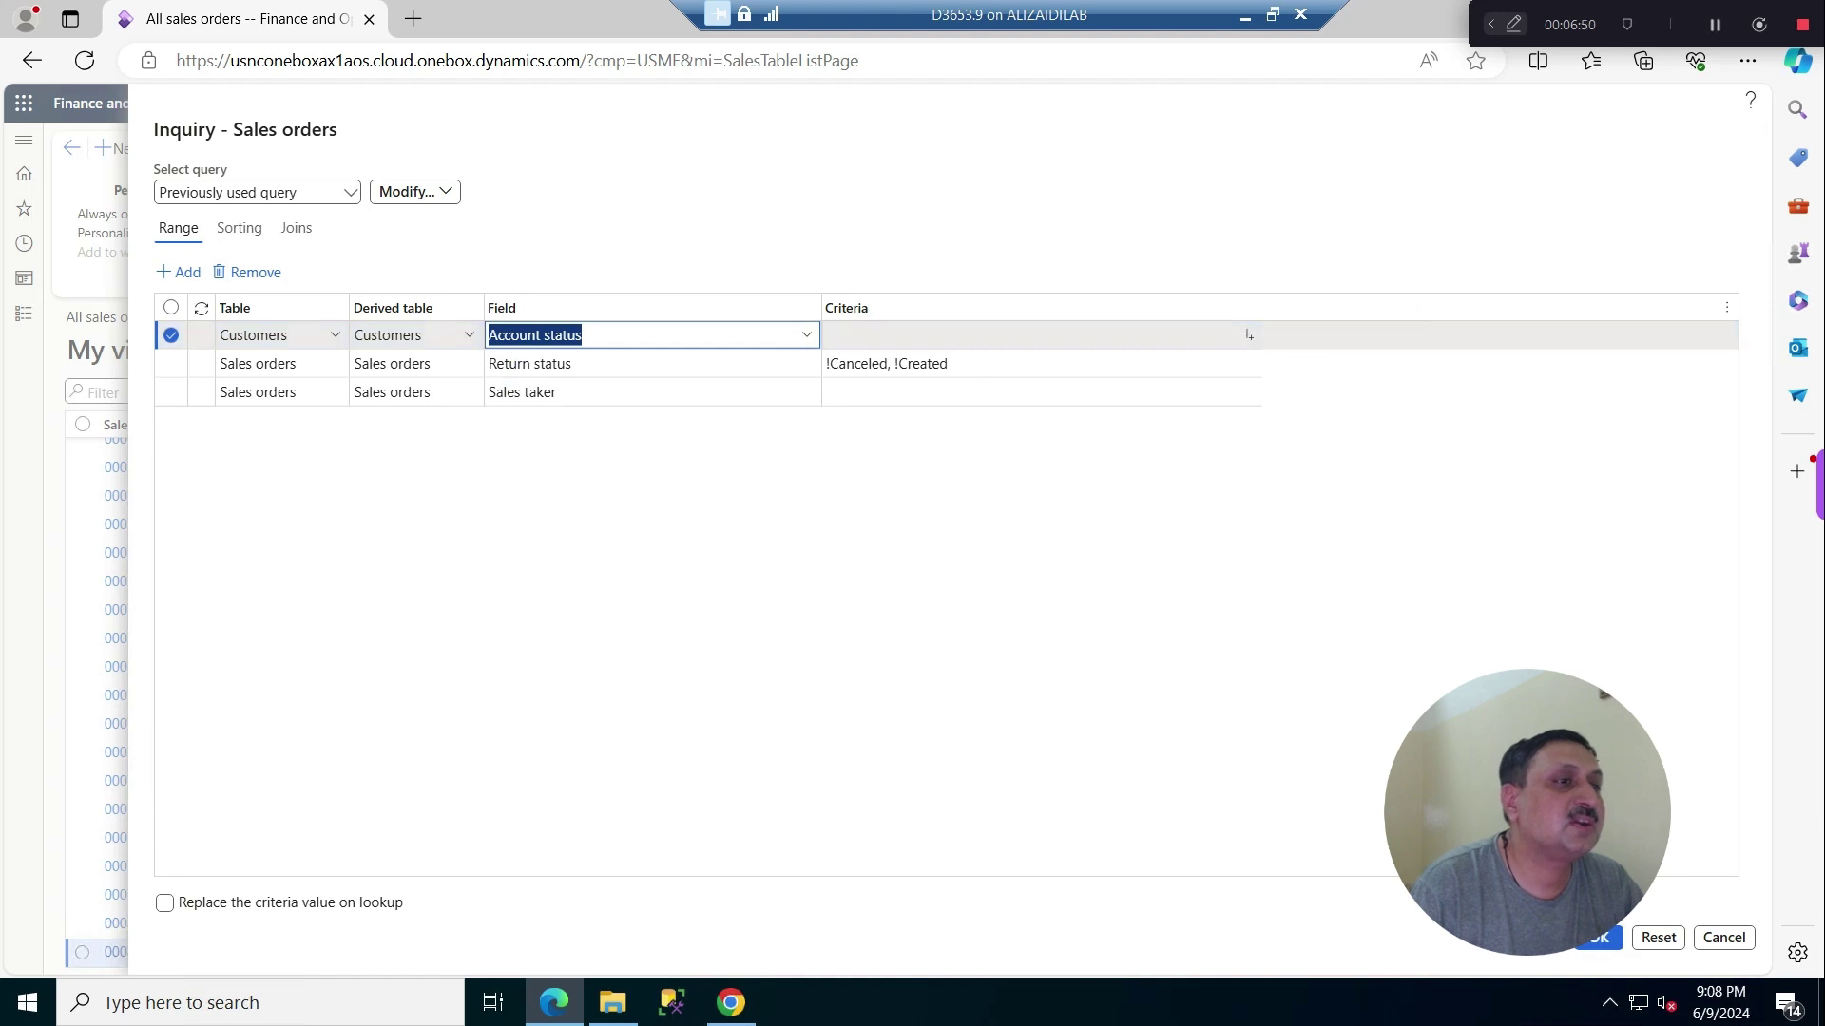
left_click(1248, 335)
left_click(1247, 337)
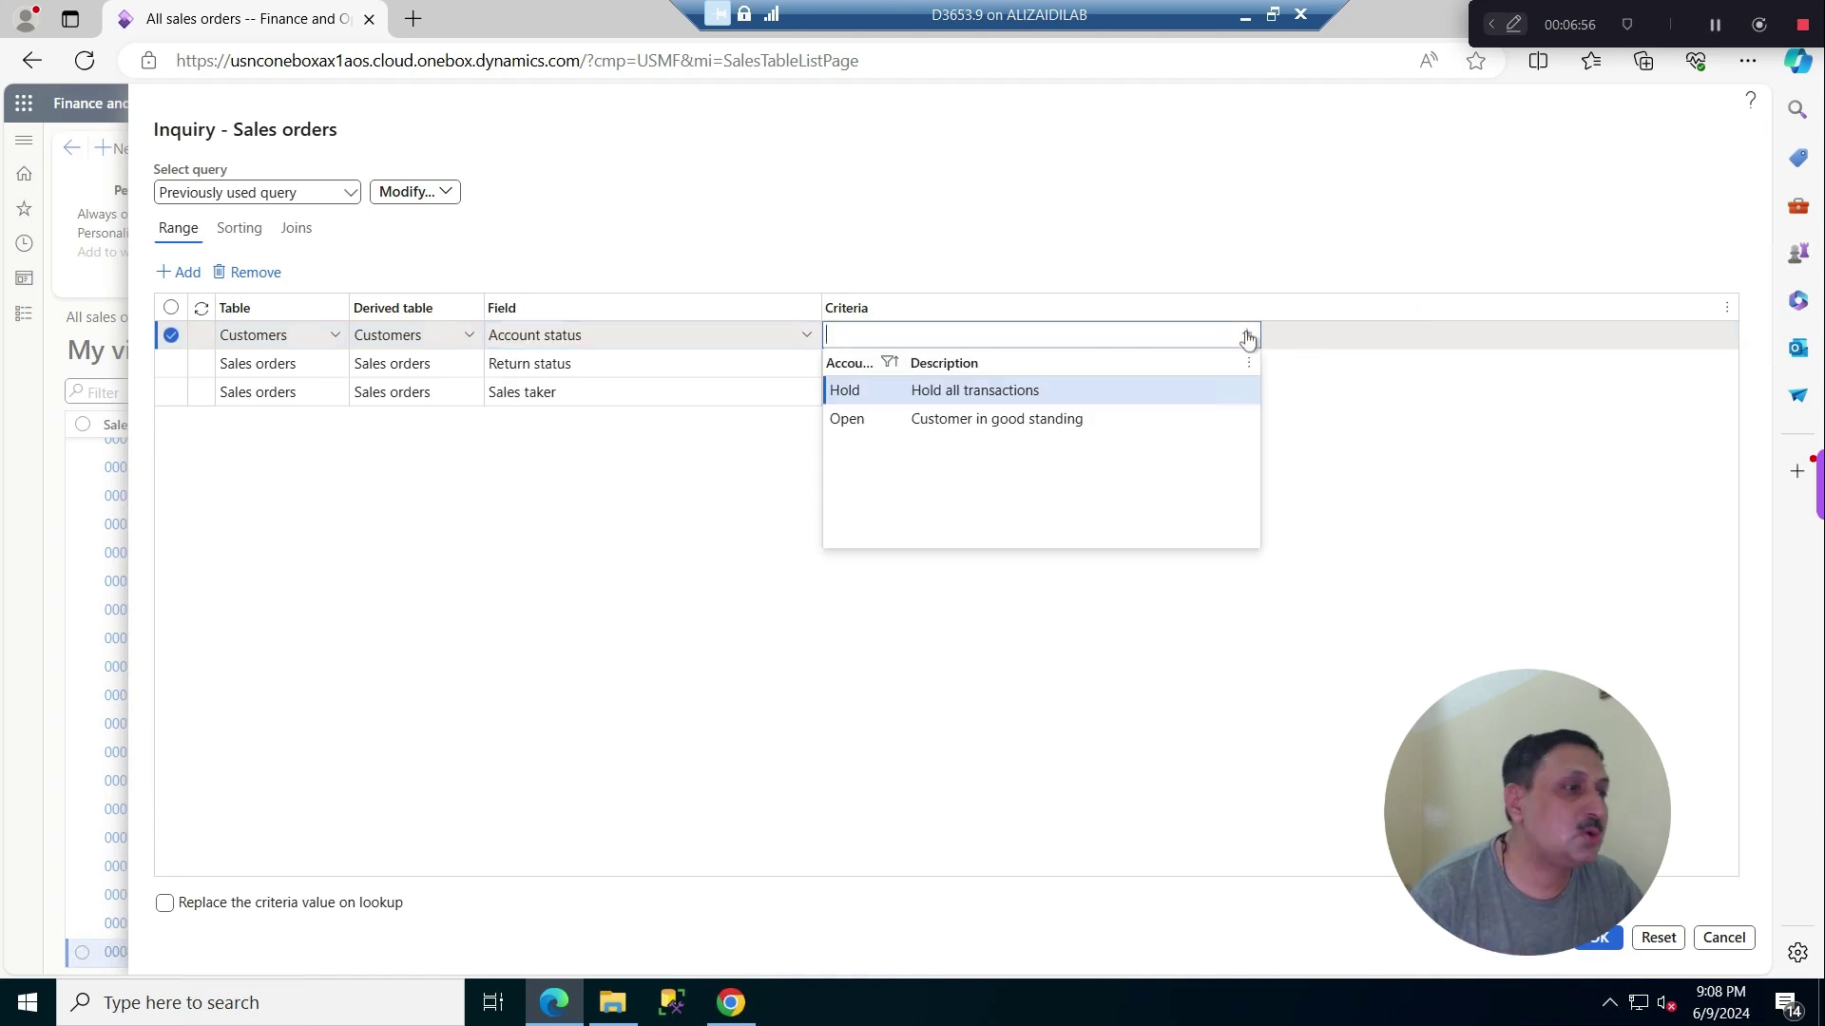
left_click(845, 391)
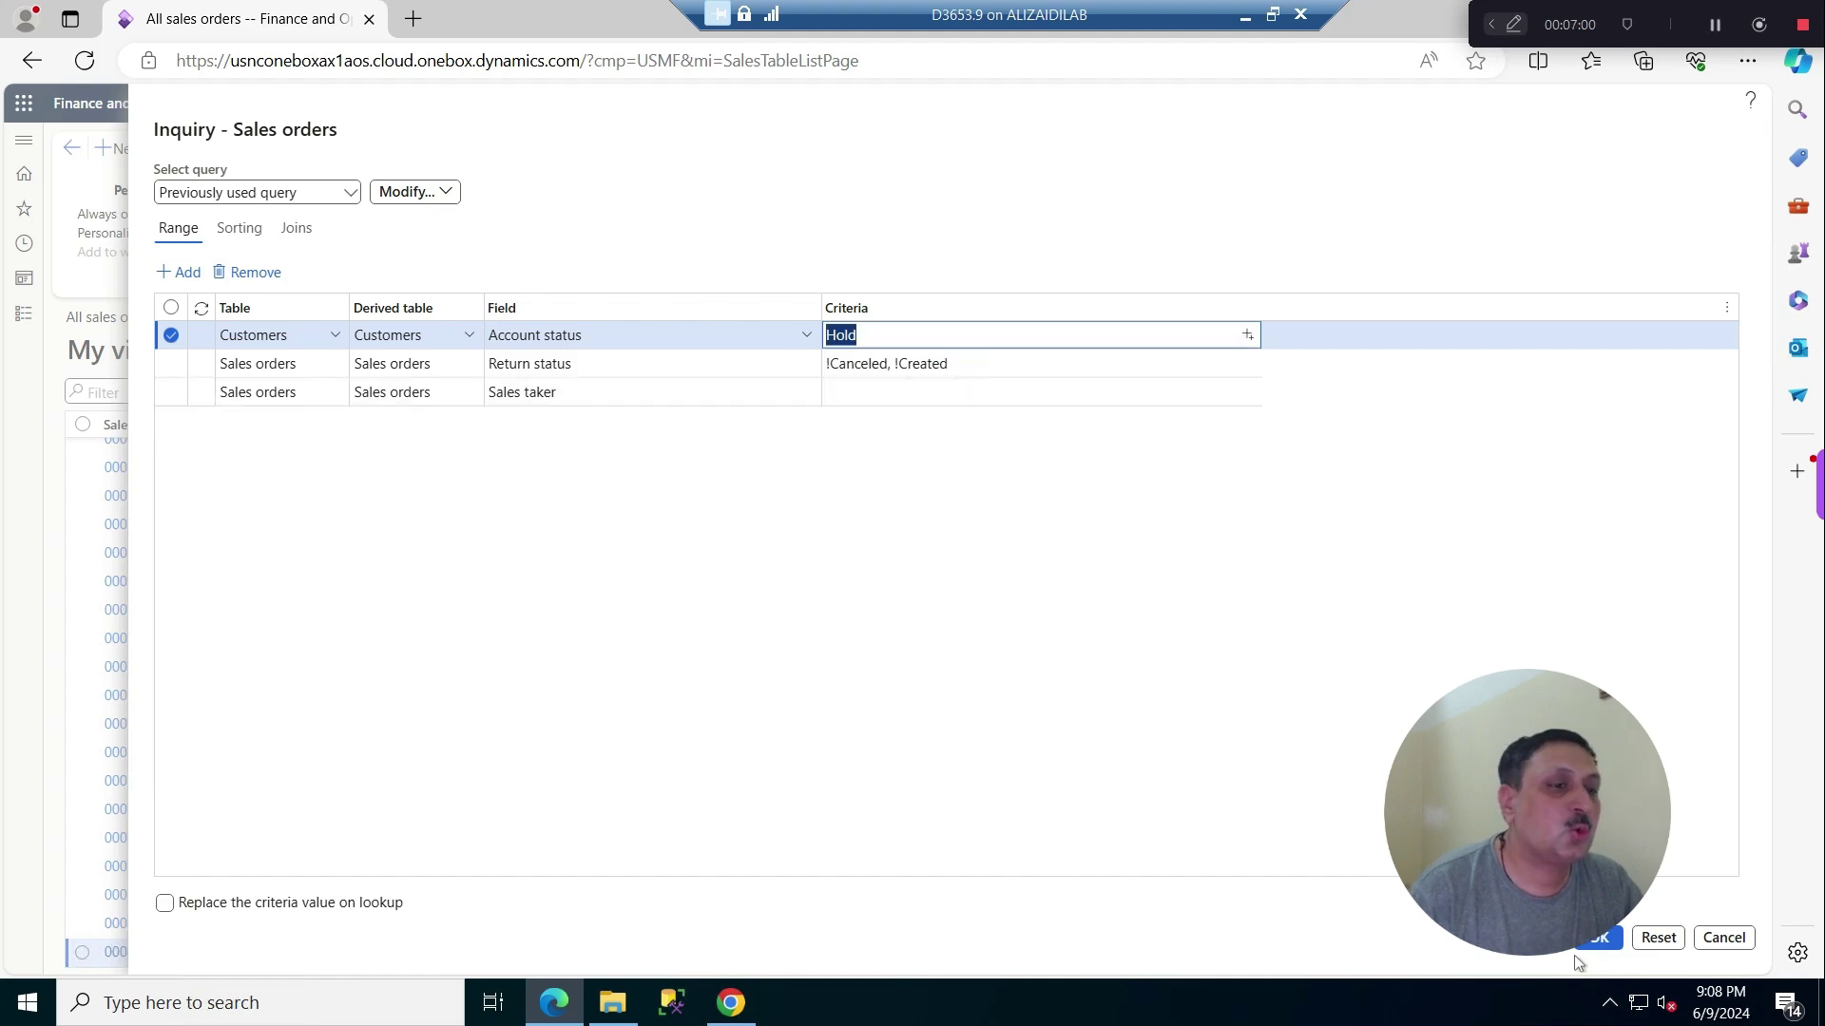
left_click(1599, 939)
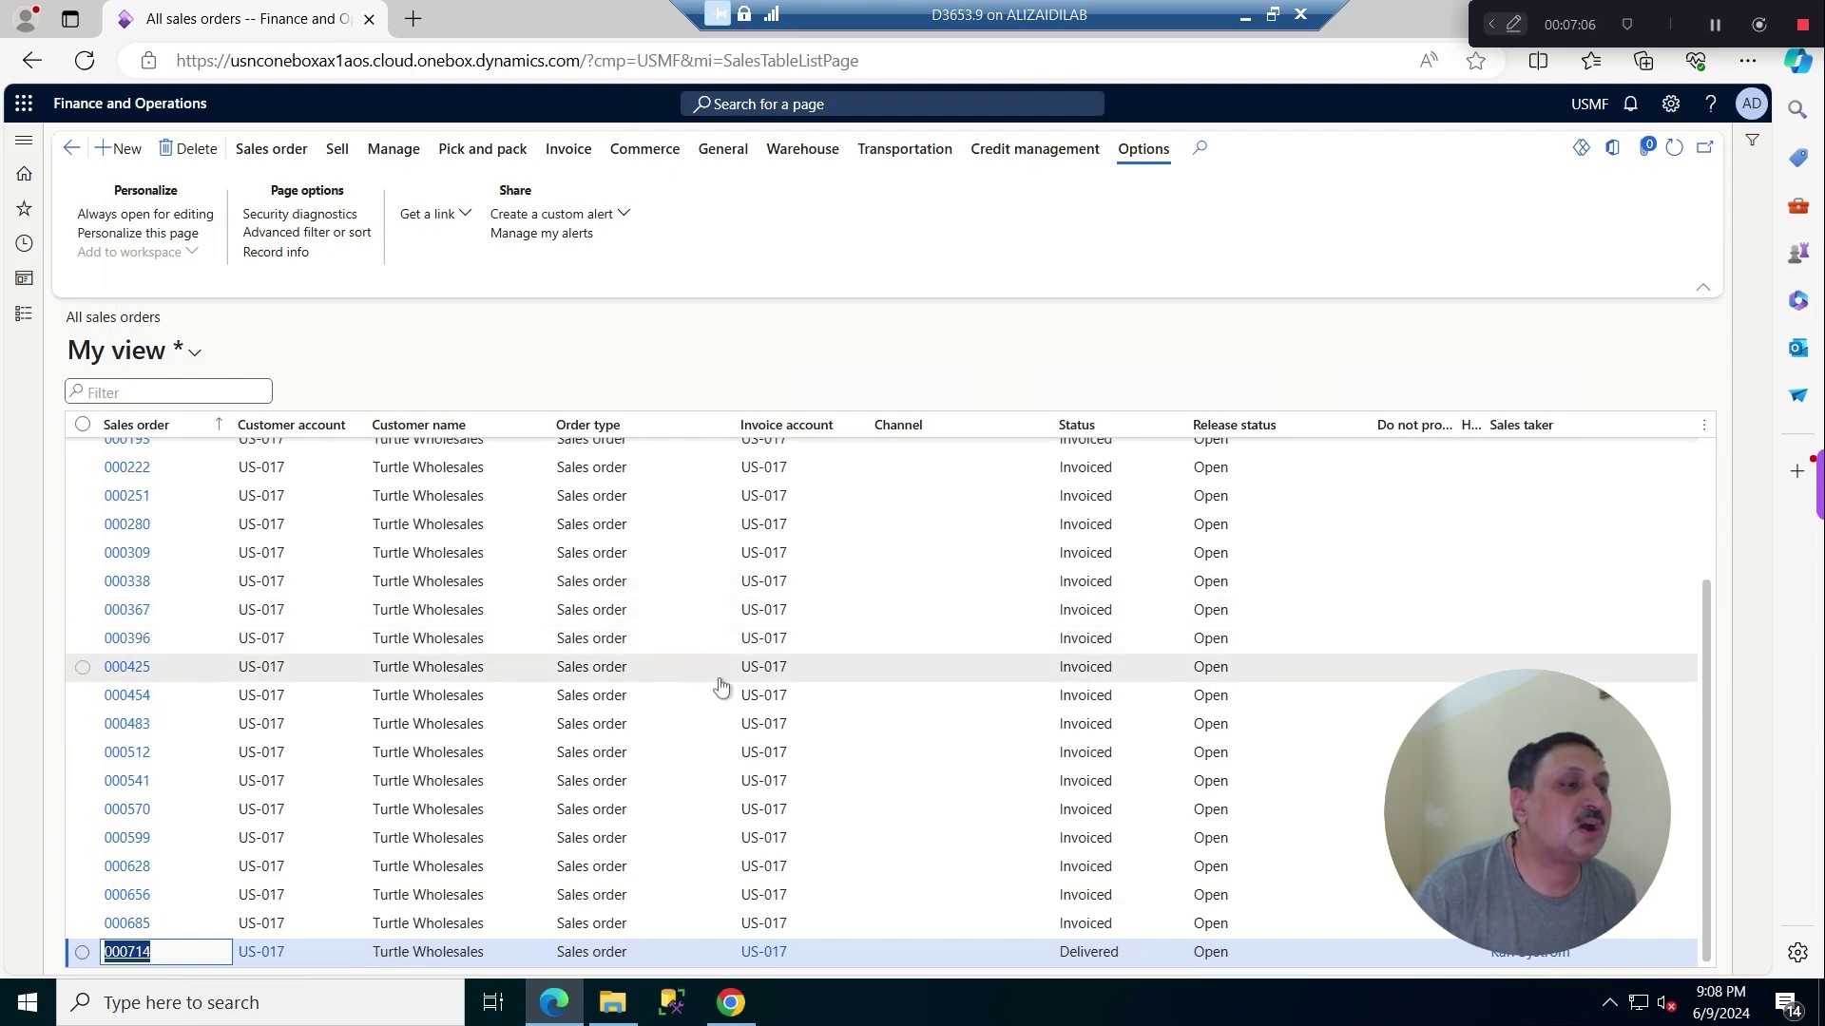
Scroll the filtered orders and open the invoice account's customer record to confirm Hold status
scroll(721, 686, "up", 3)
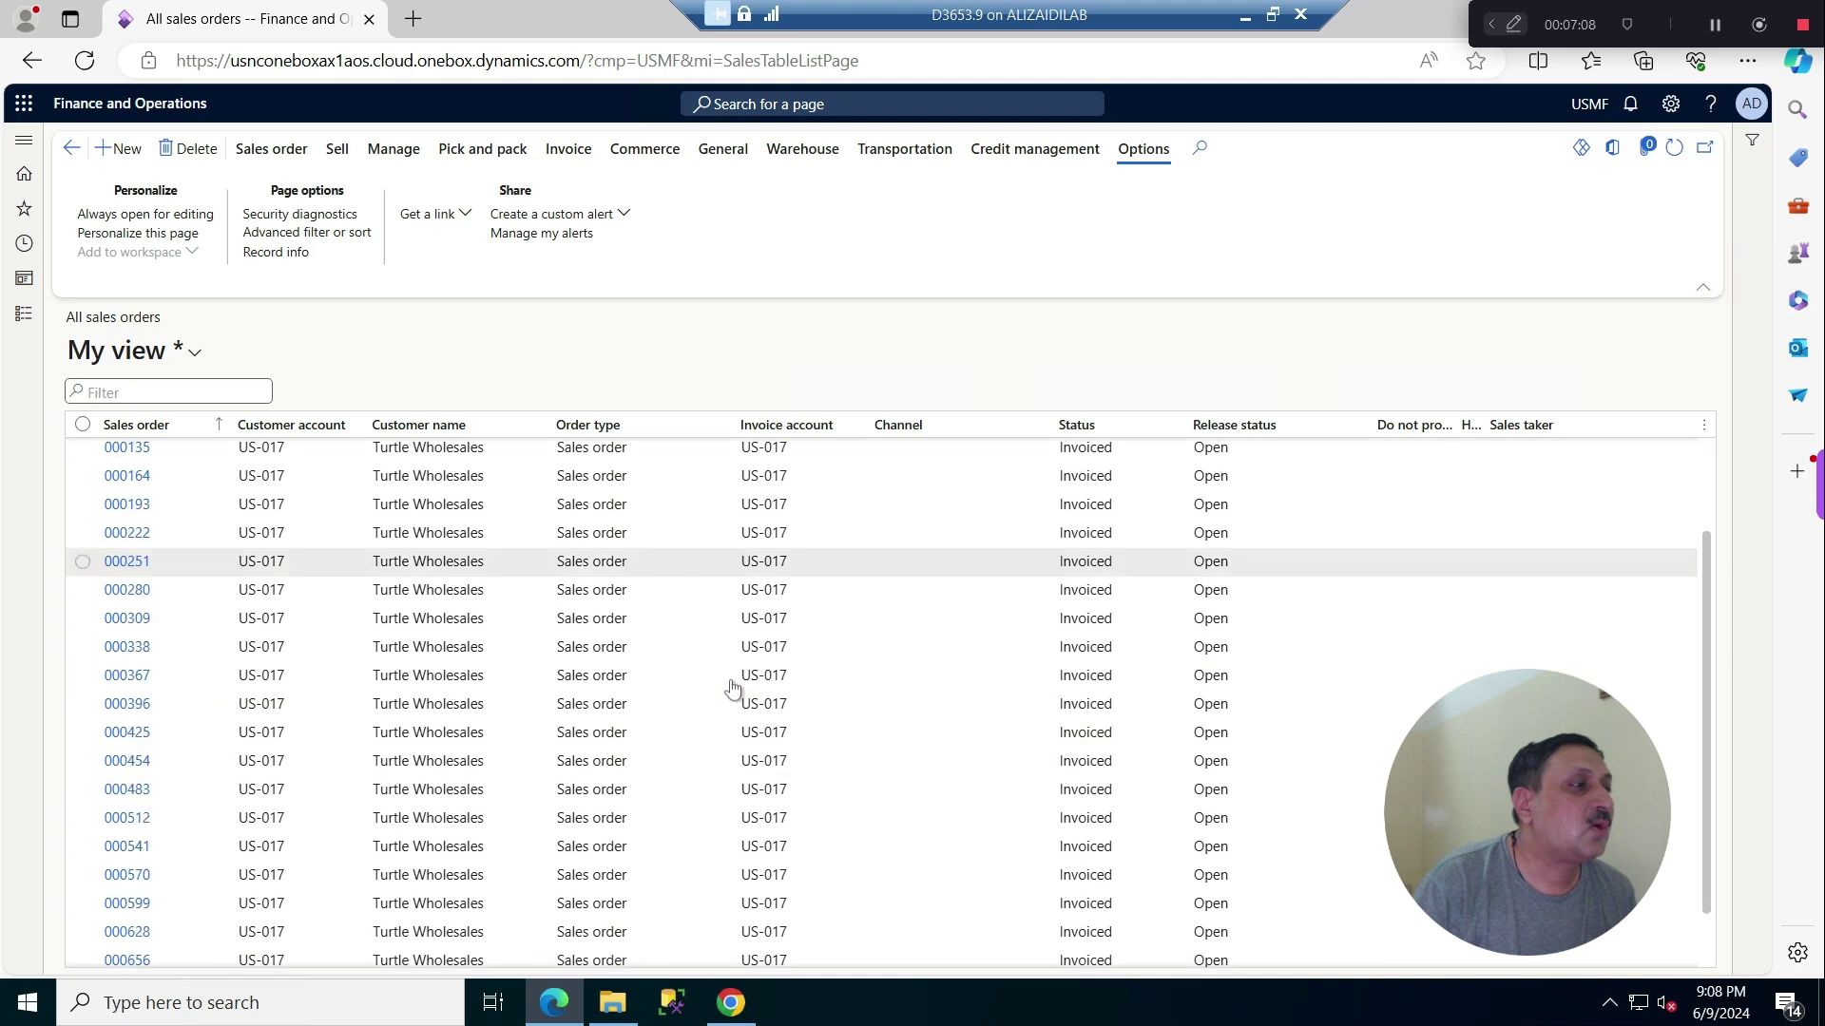
scroll(737, 680, "up", 2)
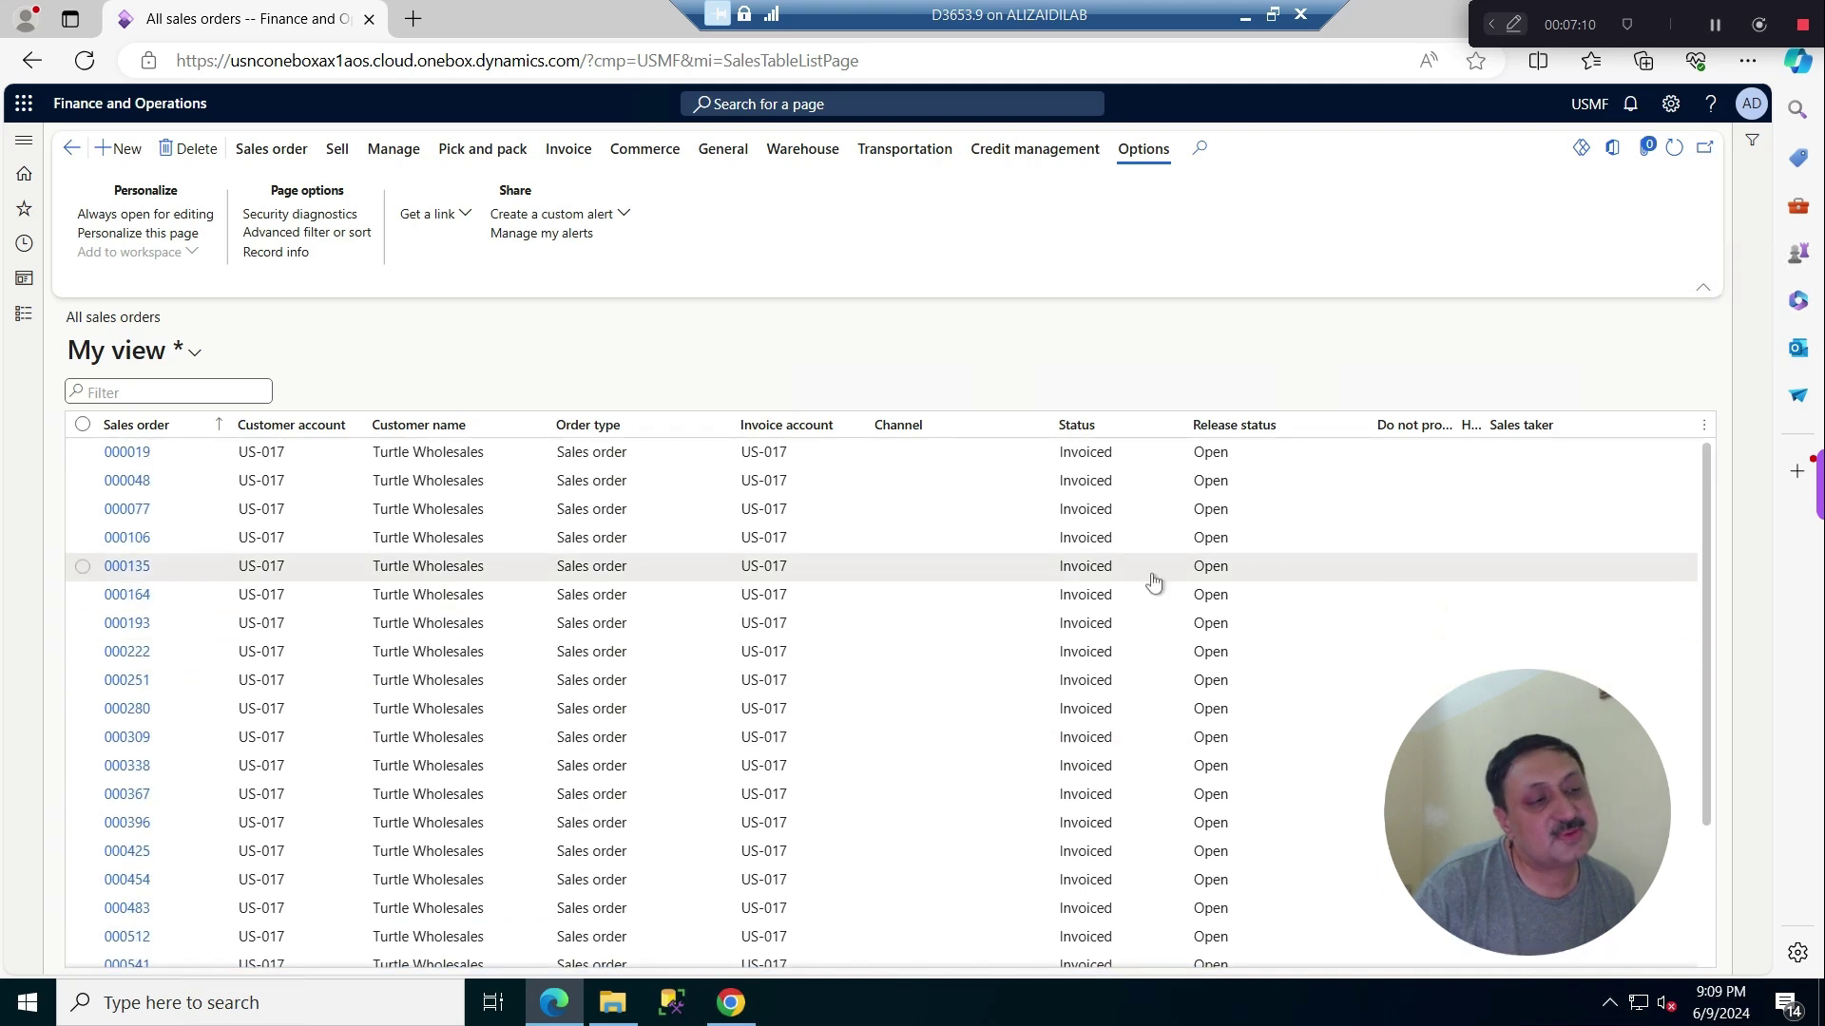
scroll(1093, 487, "down", 3)
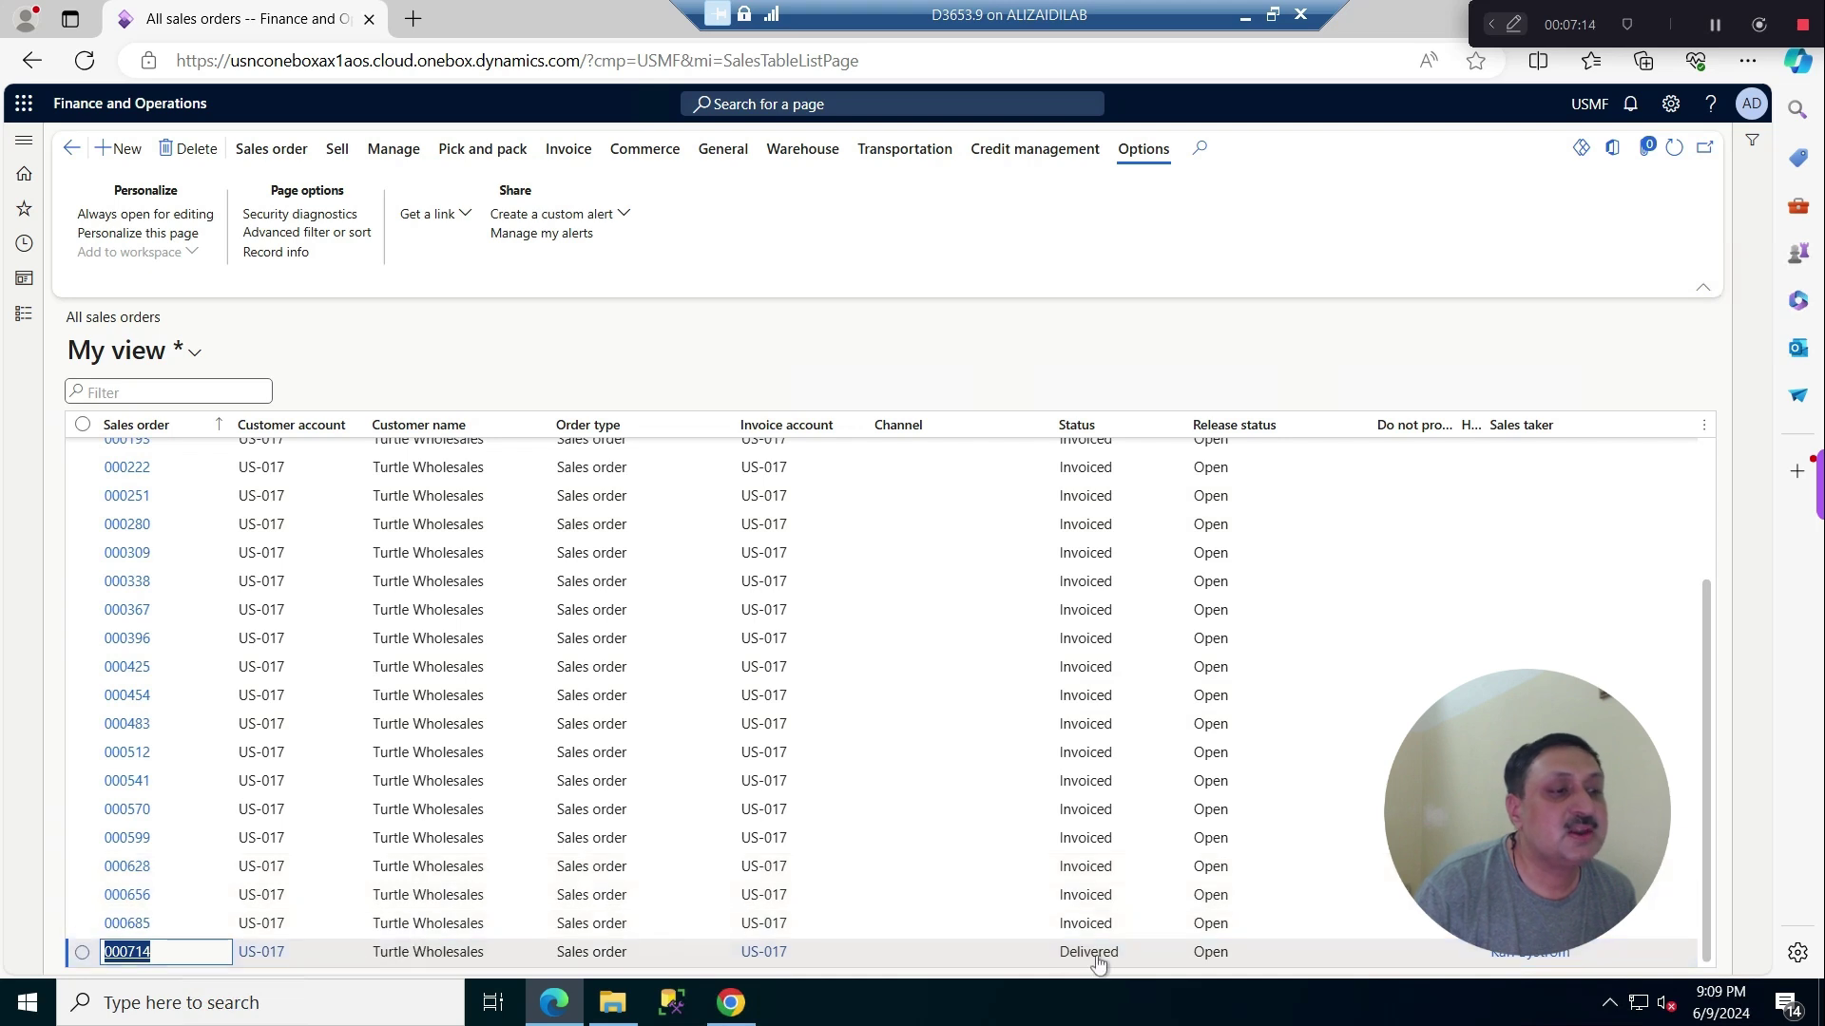
scroll(1098, 950, "up", 3)
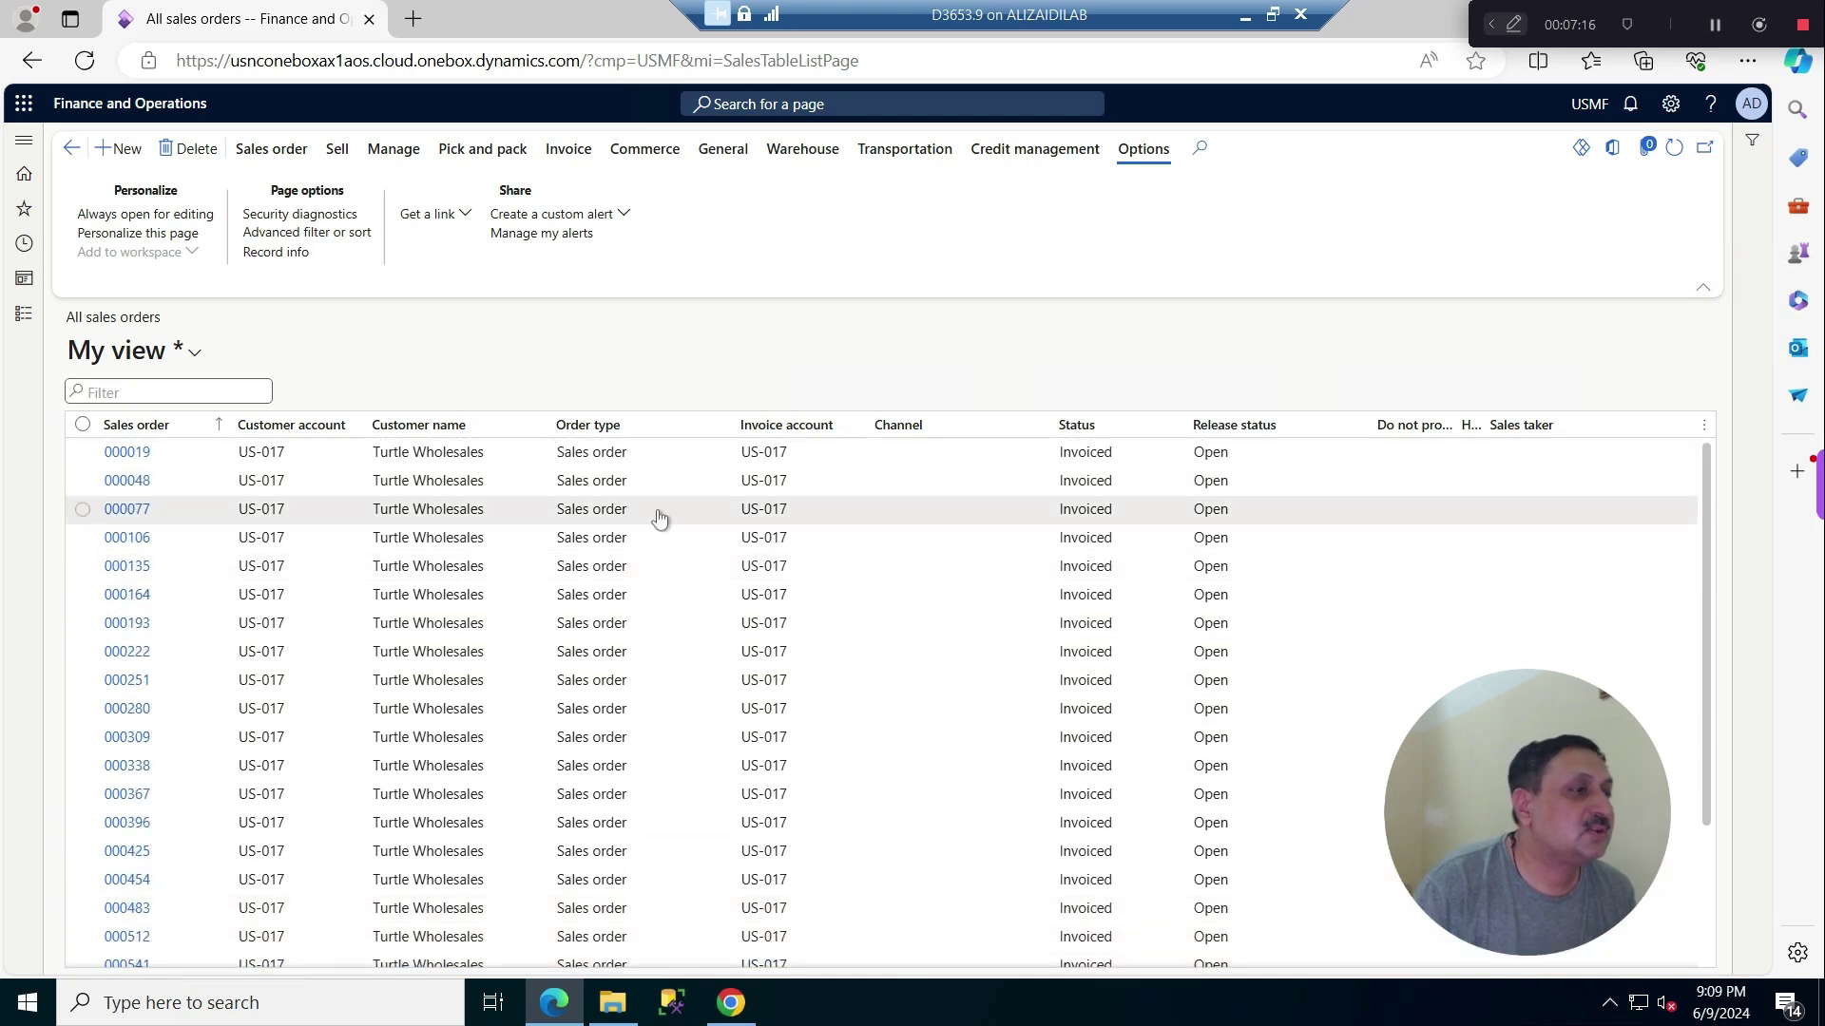
mouse_move(763, 452)
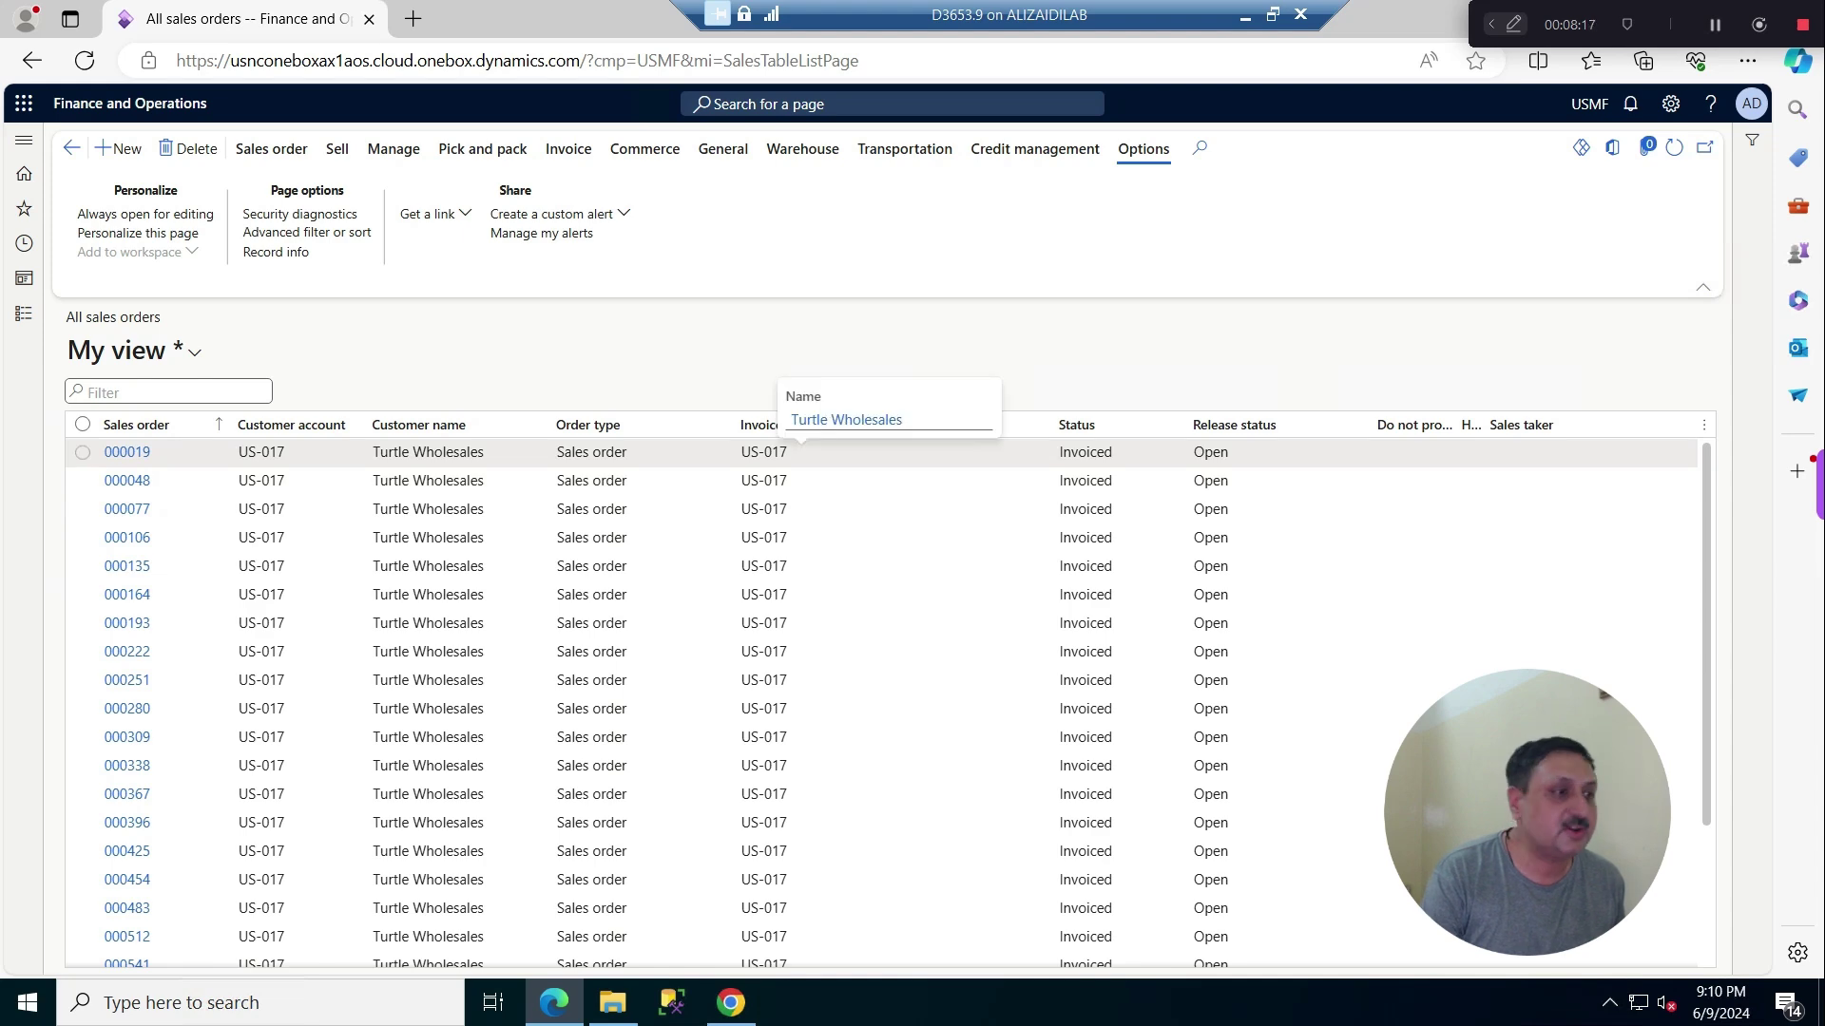
double_click(770, 454)
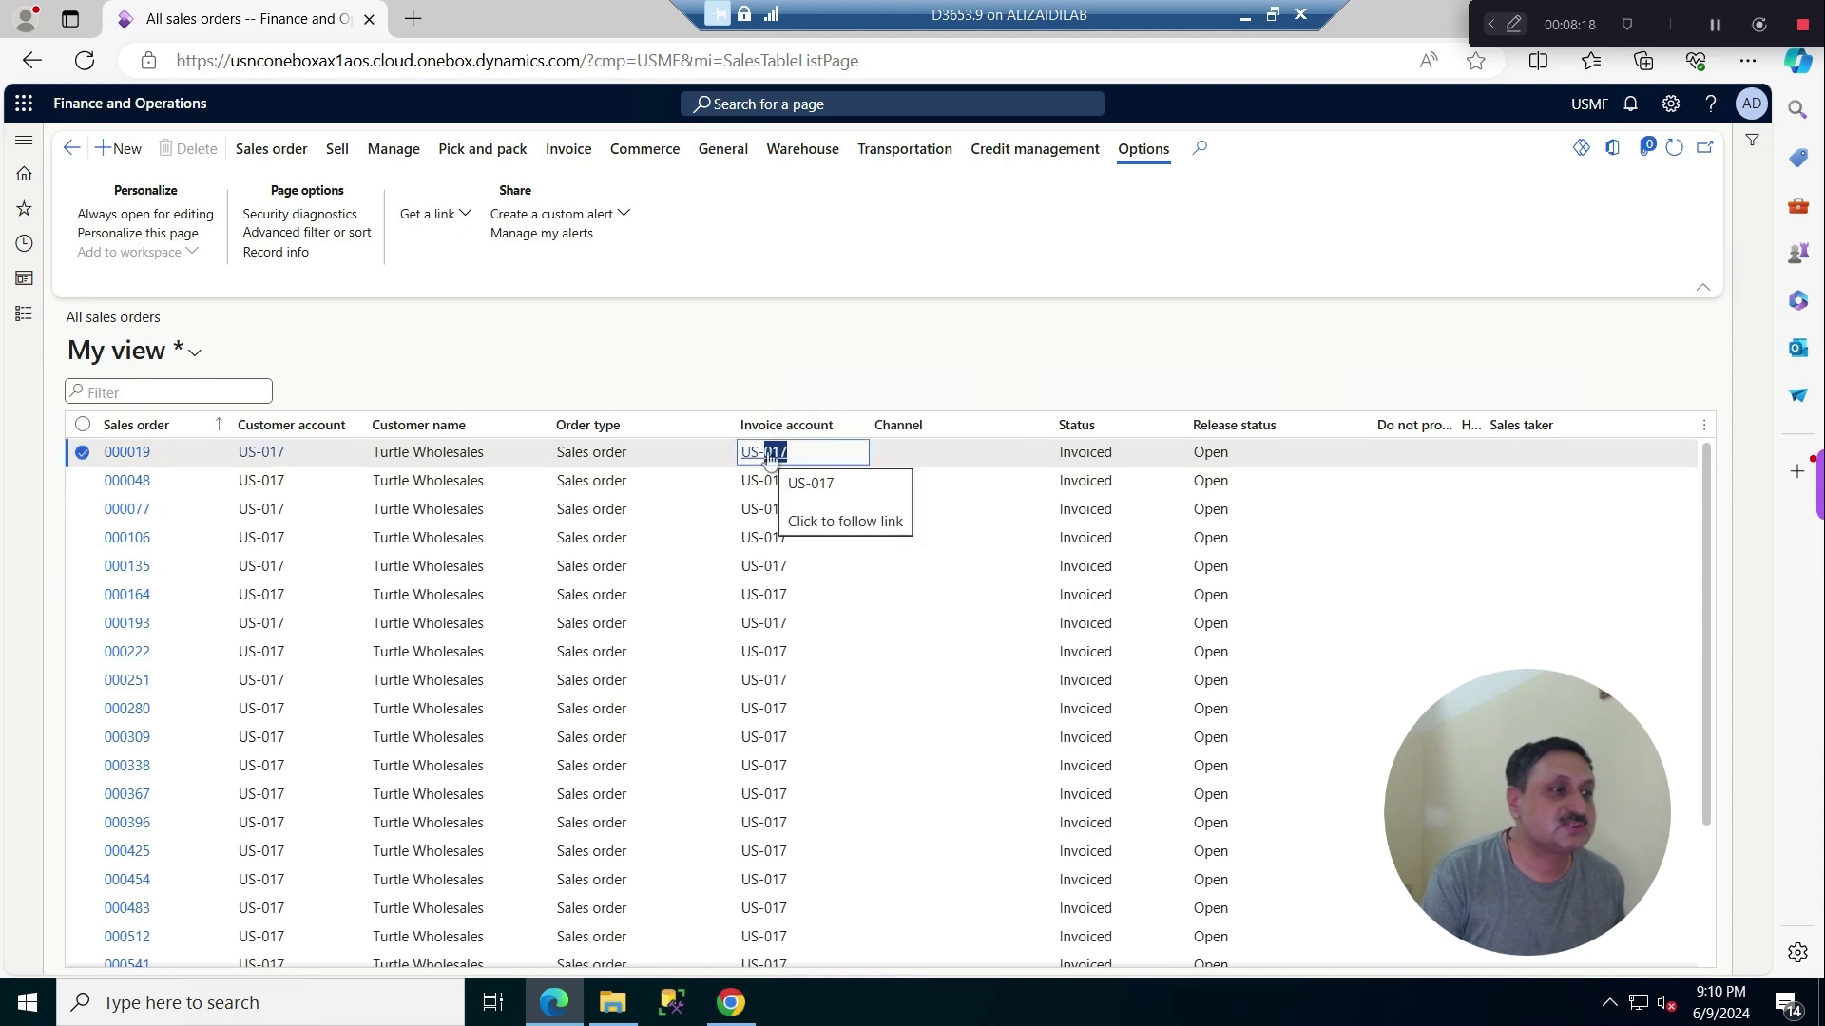